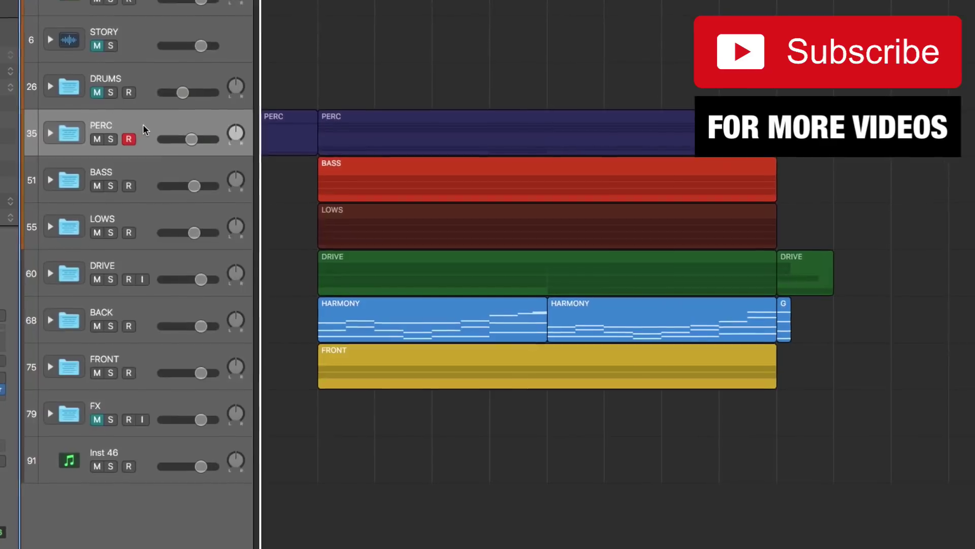
- Peek inside the PERC, BASS and LOWS folder stacks, collapsing each again
click(53, 141)
click(43, 119)
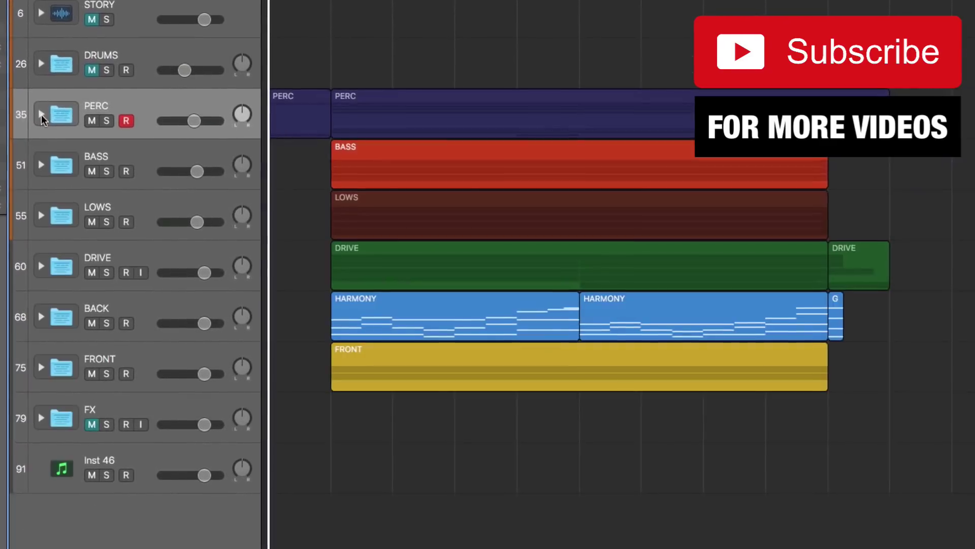
click(39, 160)
click(35, 161)
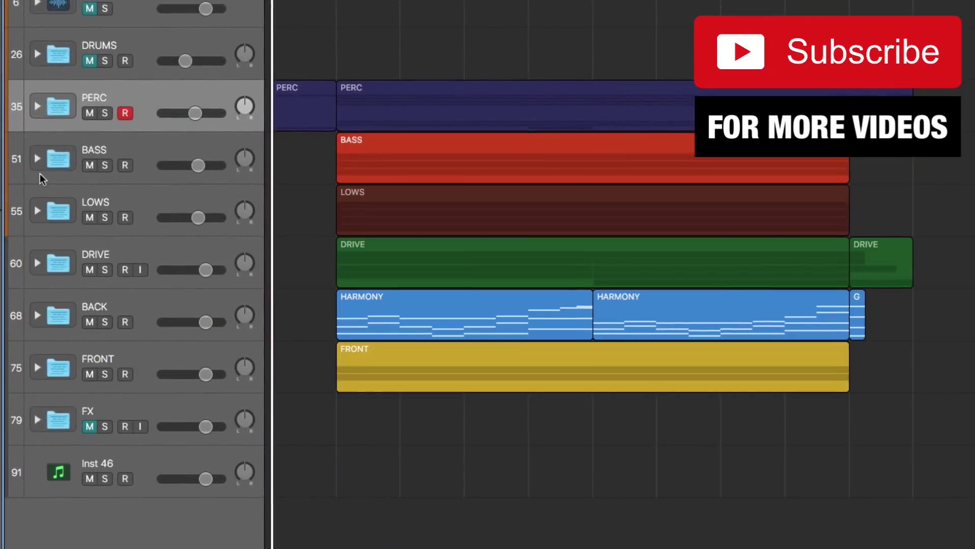
click(84, 201)
click(36, 211)
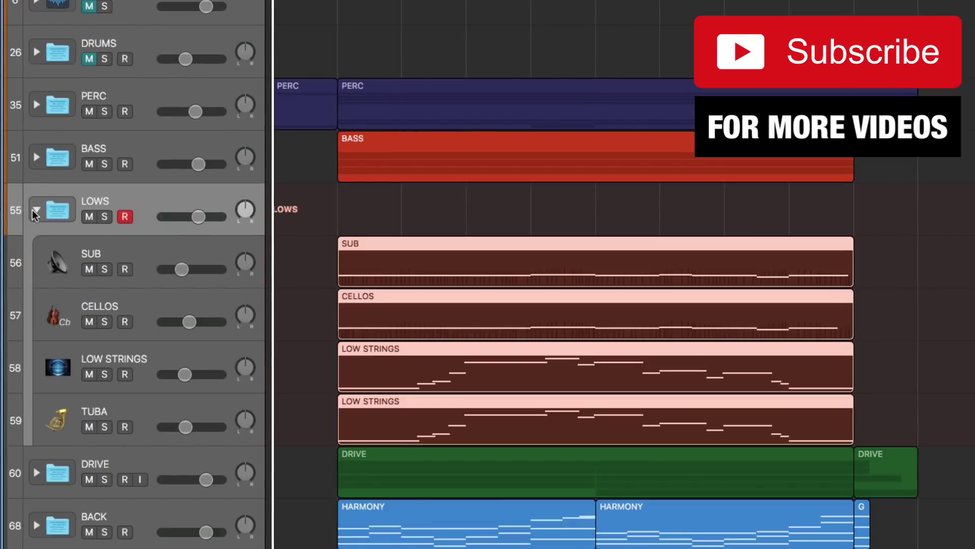
click(35, 209)
- Inspect and re-collapse the DRIVE and BACK folder stacks, deselecting the HARMONY regions
click(156, 147)
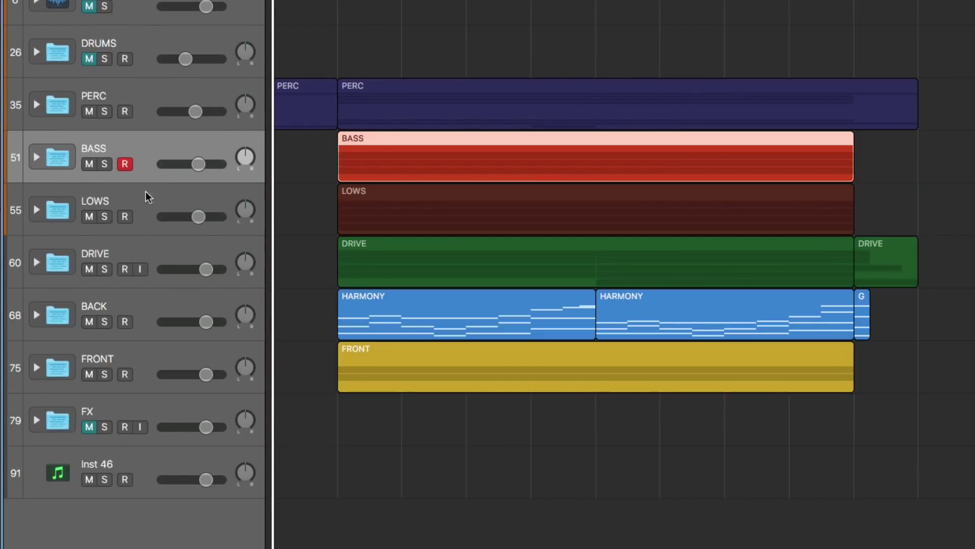
click(156, 249)
click(37, 262)
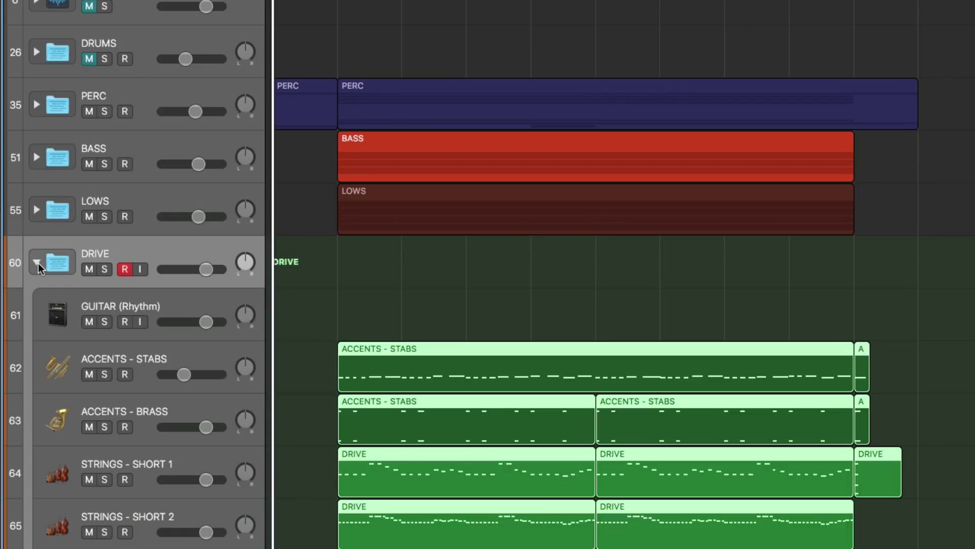
click(36, 262)
click(152, 304)
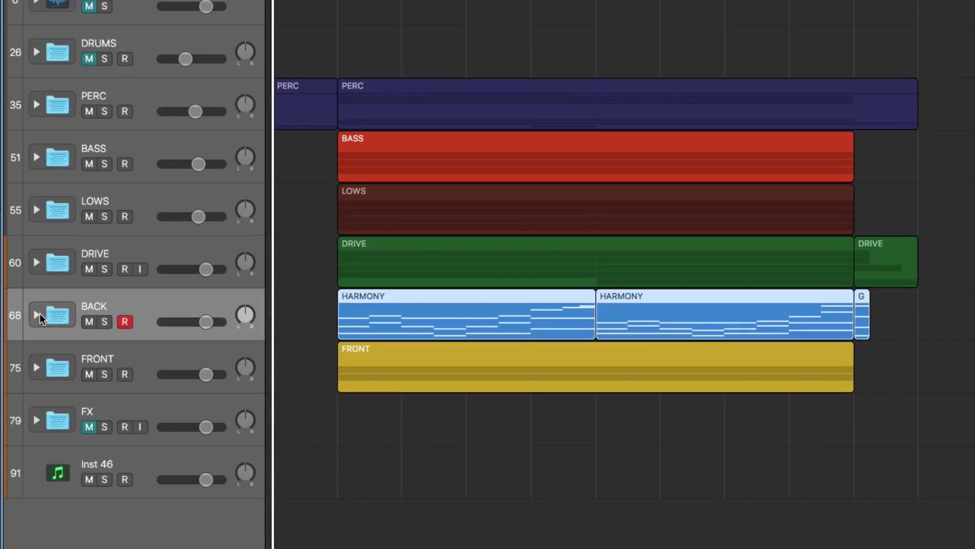
click(37, 315)
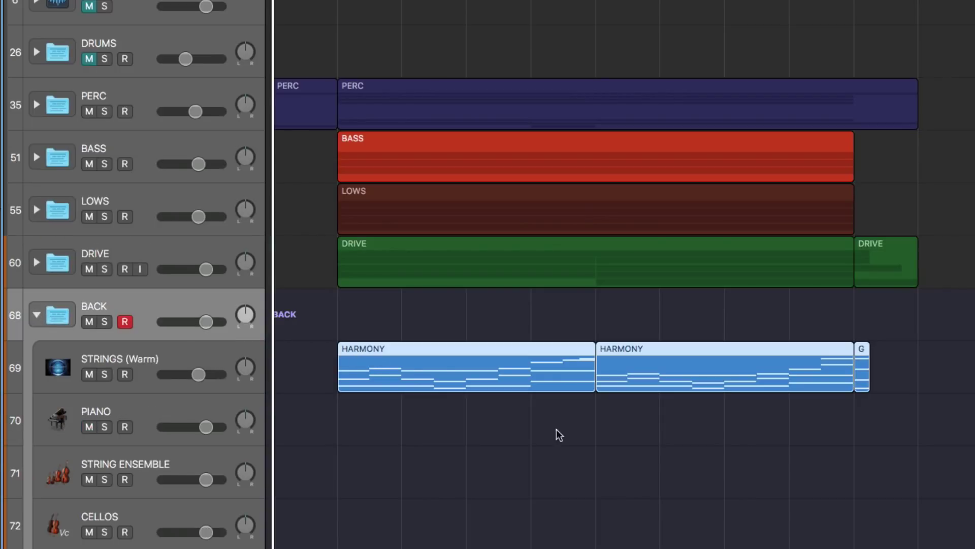
click(510, 406)
click(35, 314)
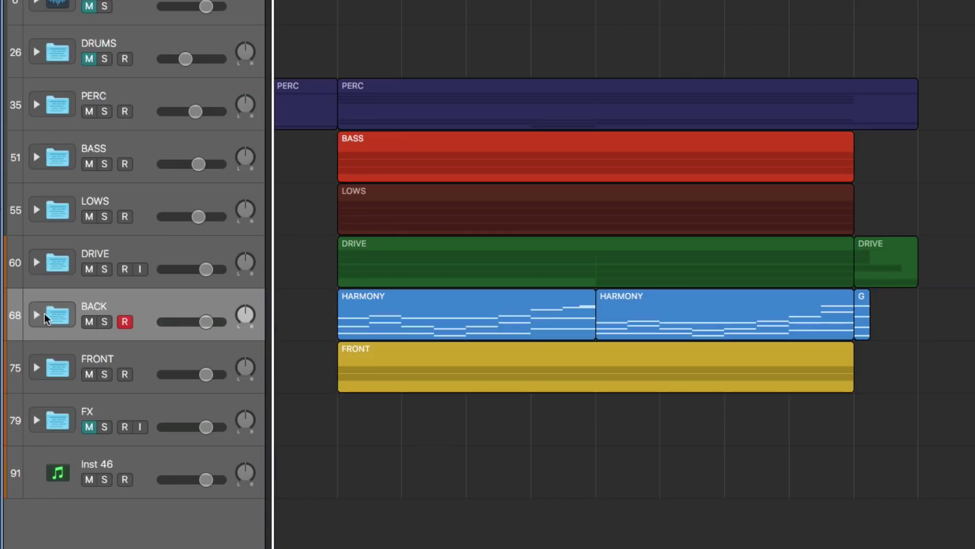
- Open and close the FRONT folder stack, then play the arrangement
click(142, 362)
click(37, 367)
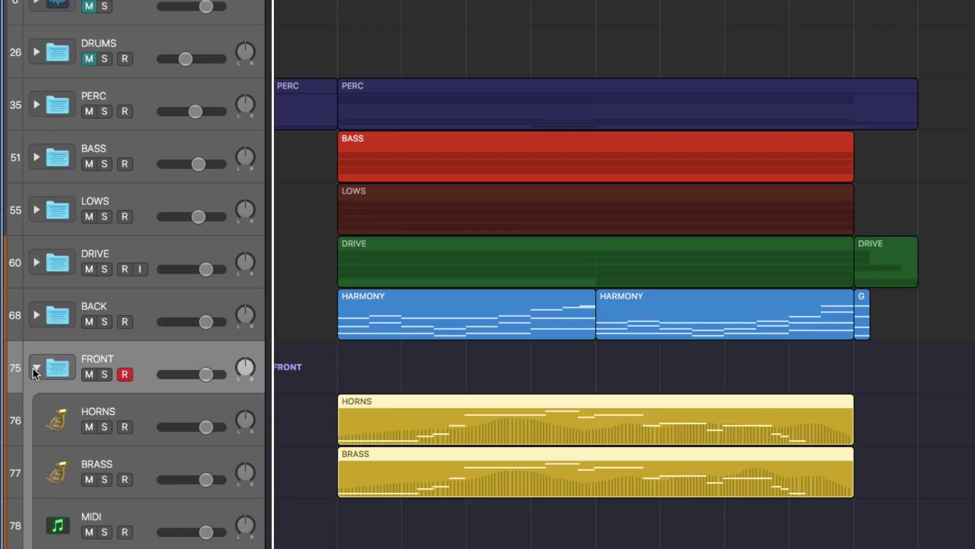
click(34, 367)
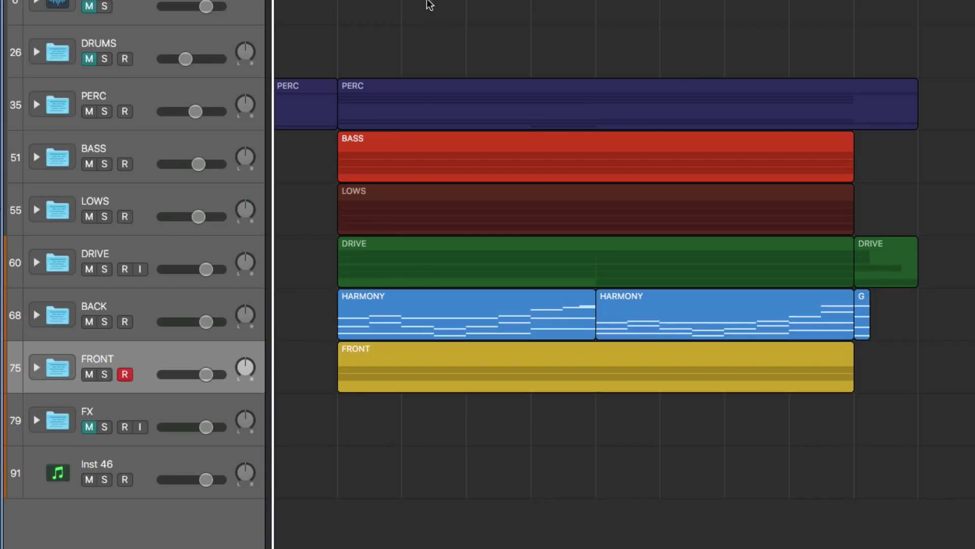
key(space)
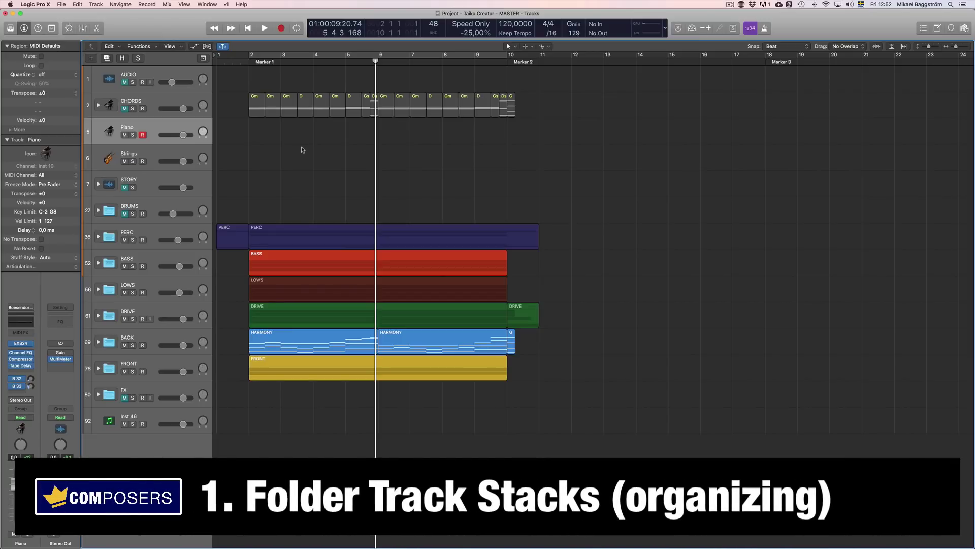
- Return the playhead near bar 1 and tidy up the BASS and PERC folder stacks
click(225, 62)
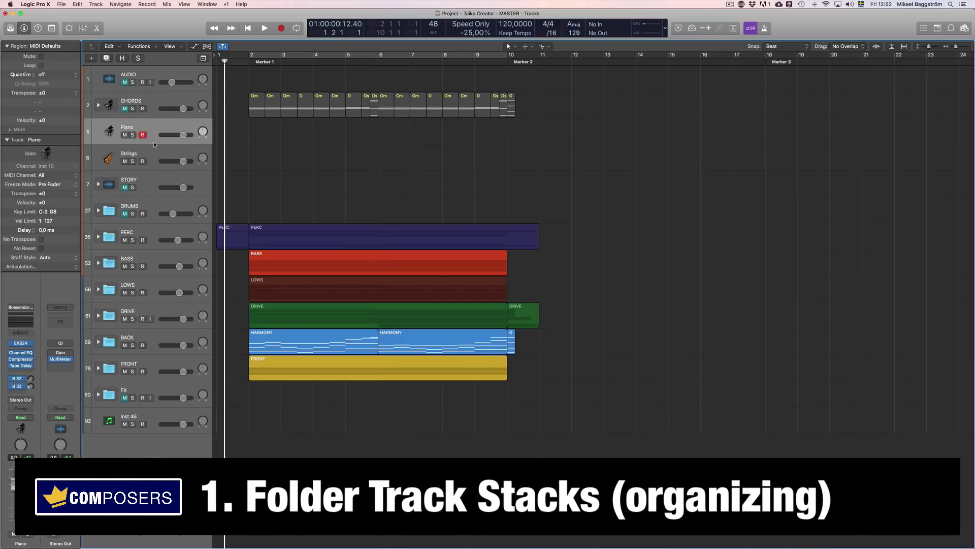
click(98, 263)
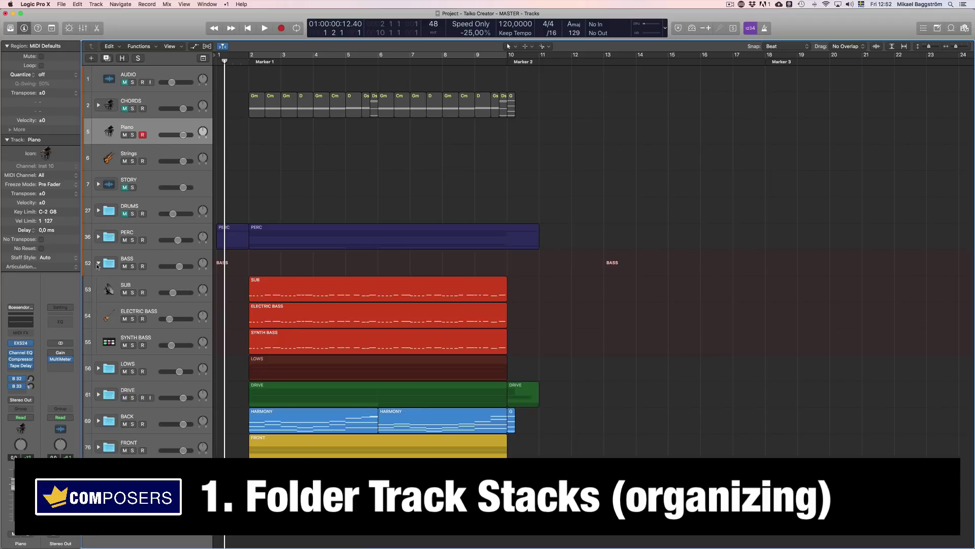
click(98, 237)
scroll(152, 239, down, 10)
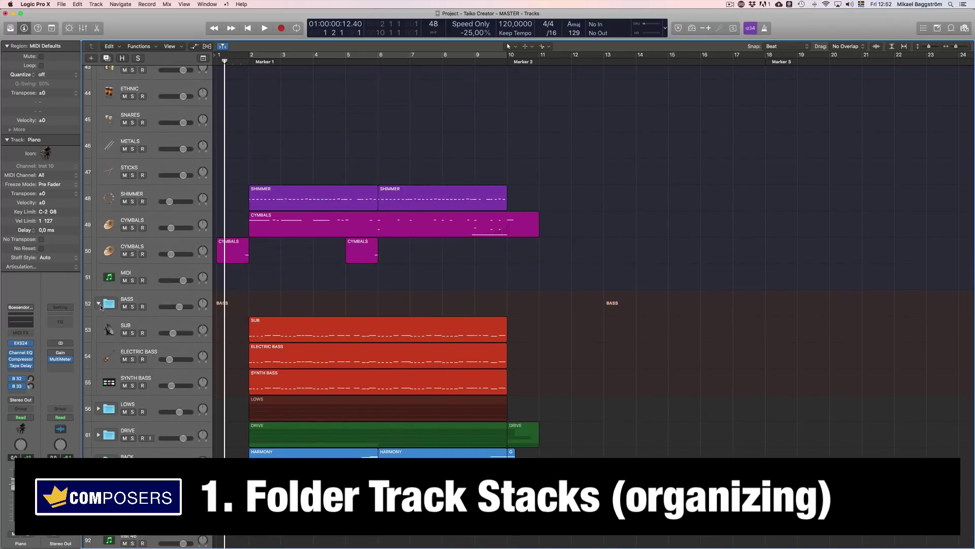
click(103, 310)
scroll(167, 174, up, 5)
scroll(167, 172, up, 3)
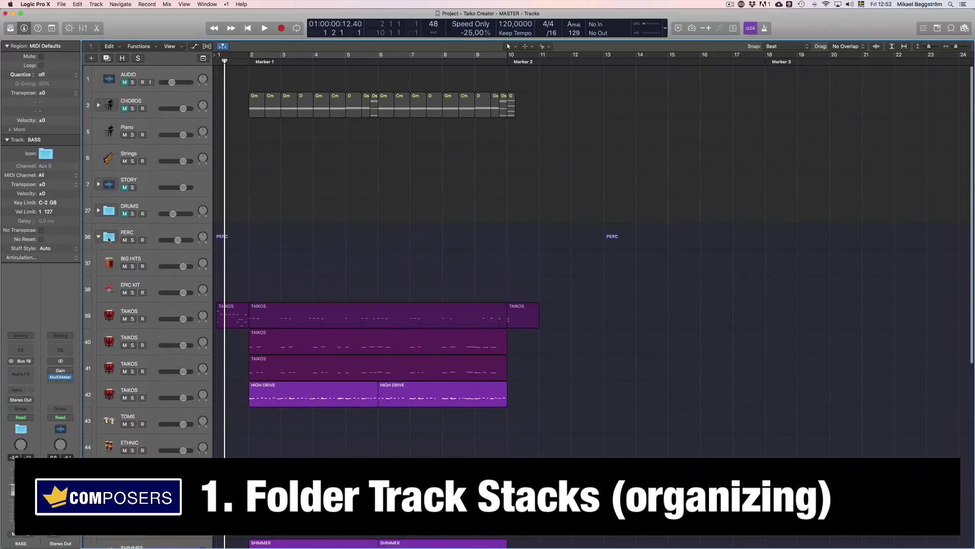
click(98, 236)
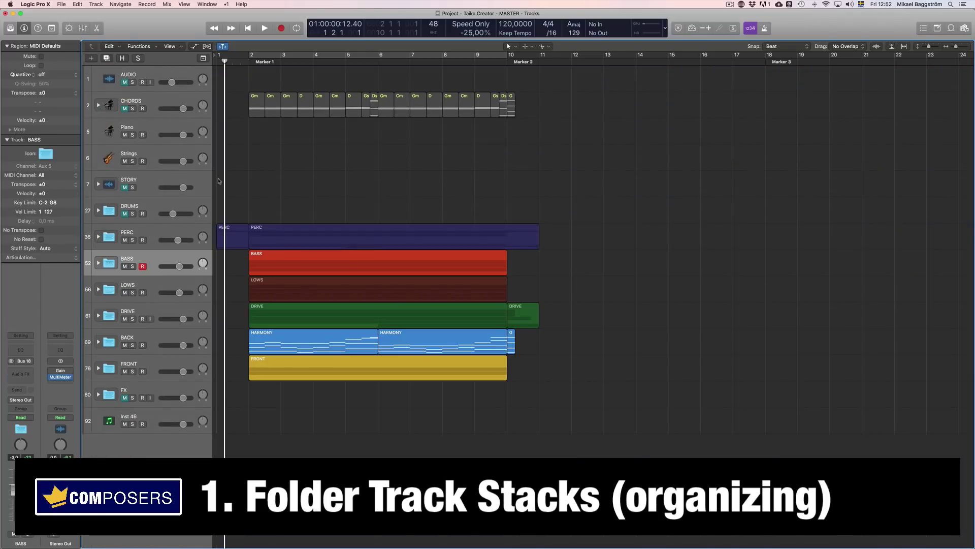
- Select the Strings and Piano tracks together
click(155, 157)
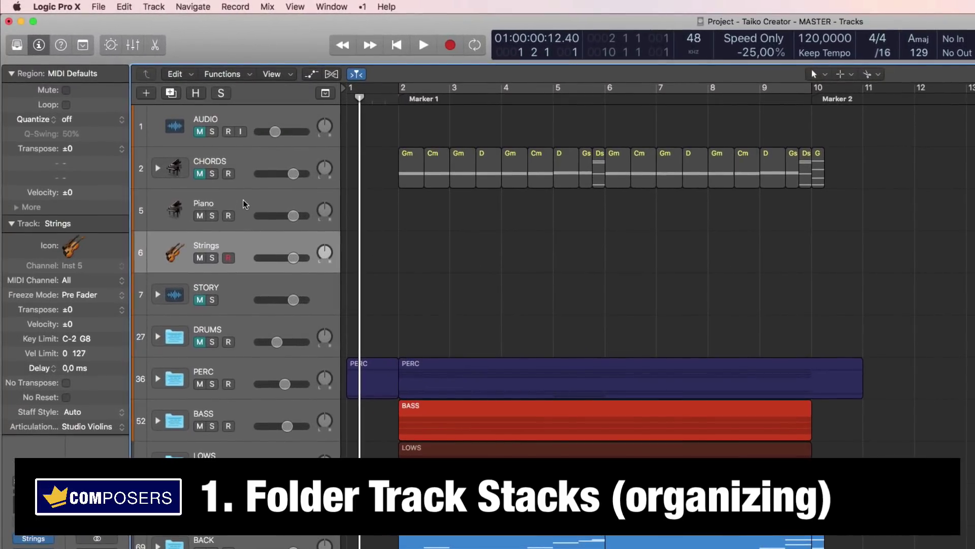
click(241, 202)
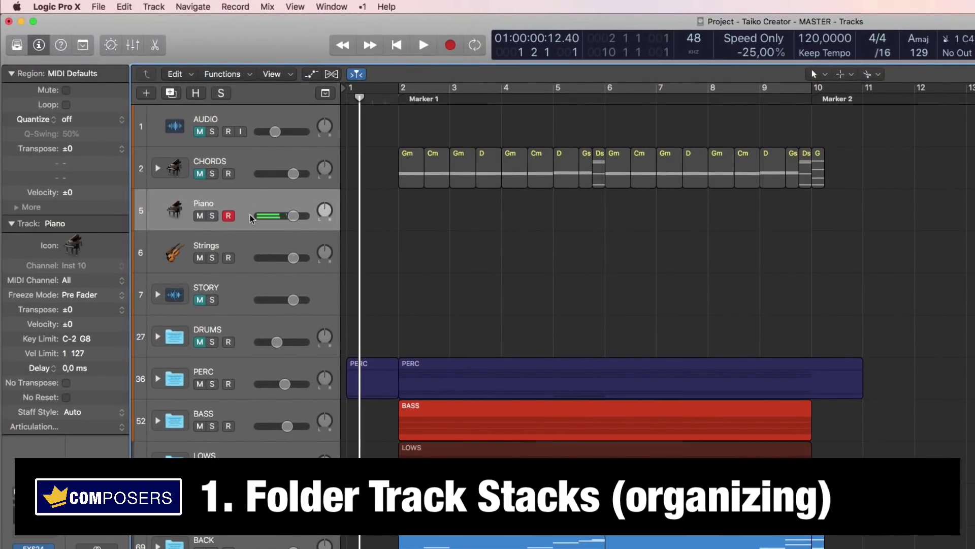
click(251, 236)
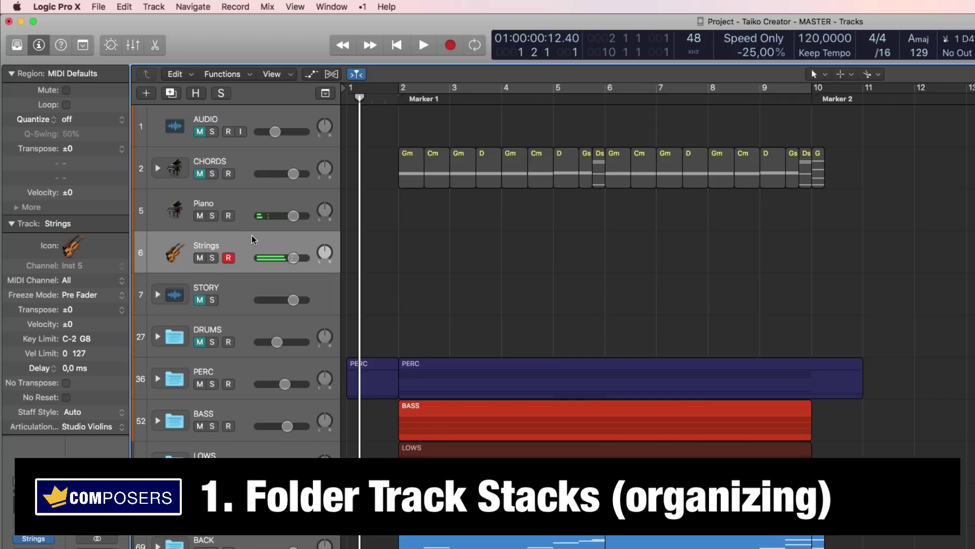
shift+click(250, 203)
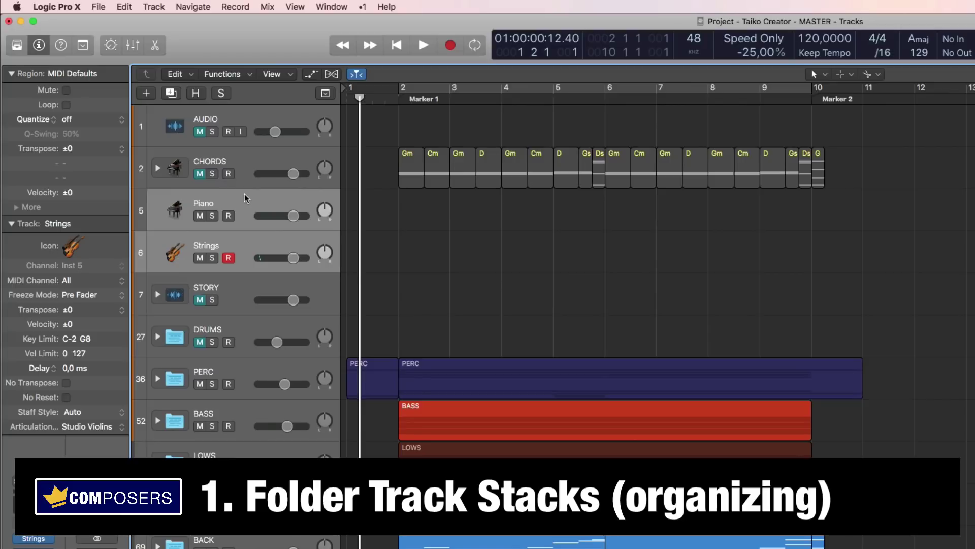
- Pack Piano and Strings into a new folder stack, Sub 2, via Create Track Stack
right_click(245, 193)
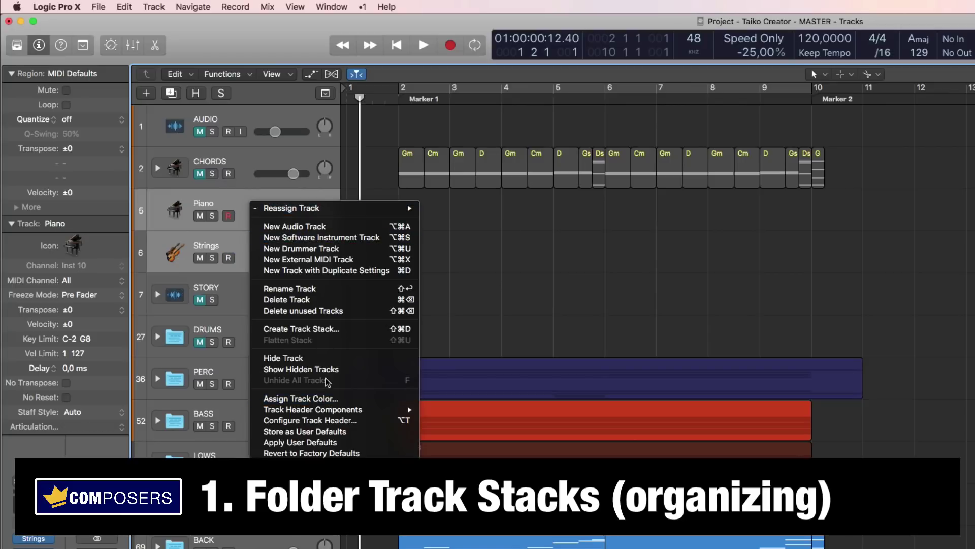
click(313, 330)
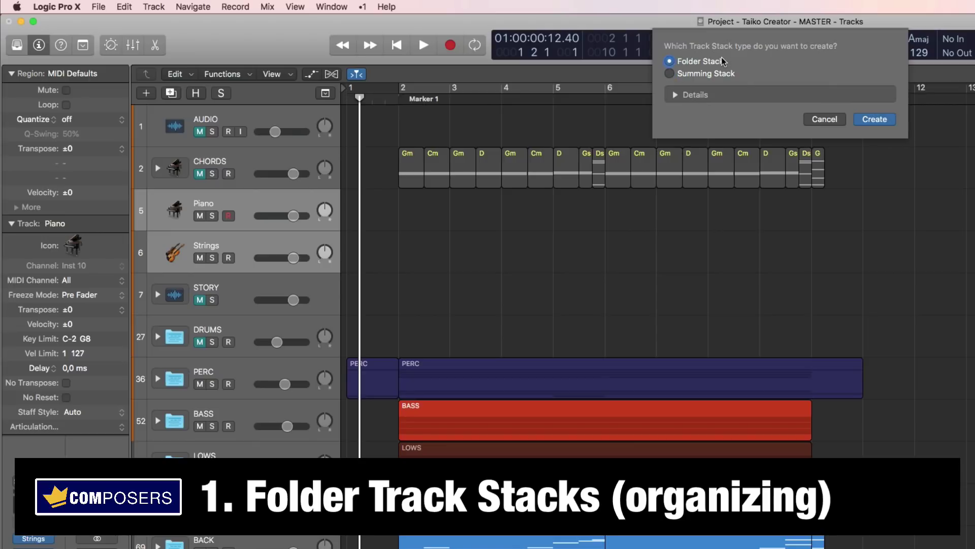
click(867, 120)
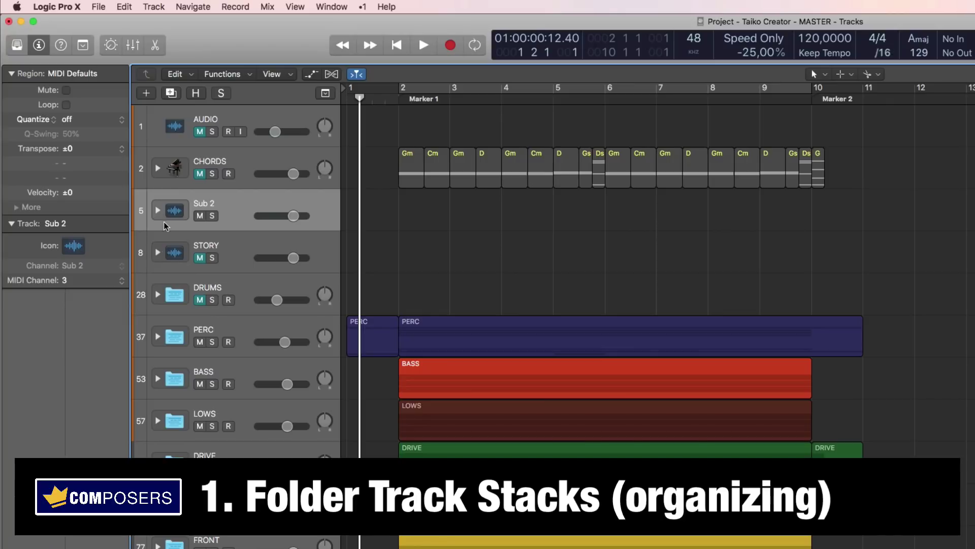
double_click(214, 204)
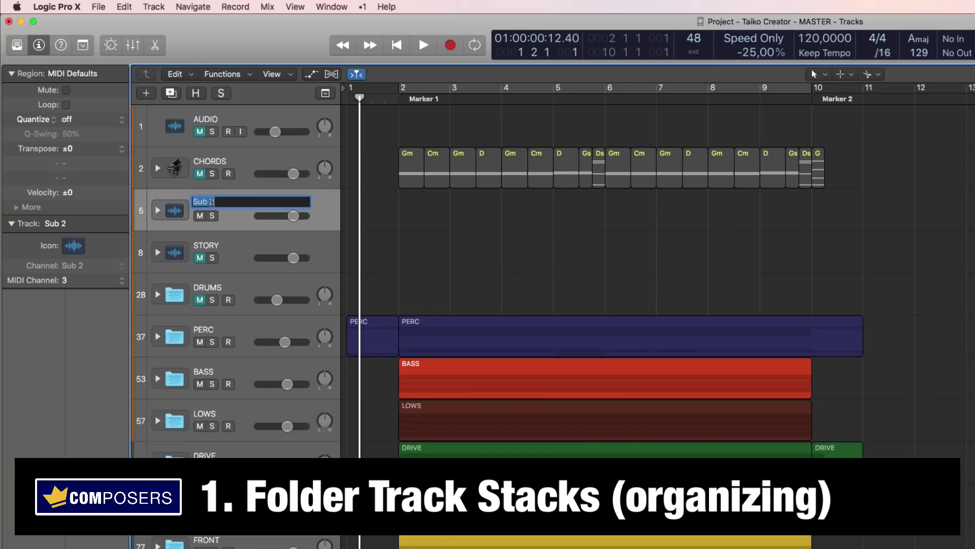
text(TEST FOLDER)
key(Return)
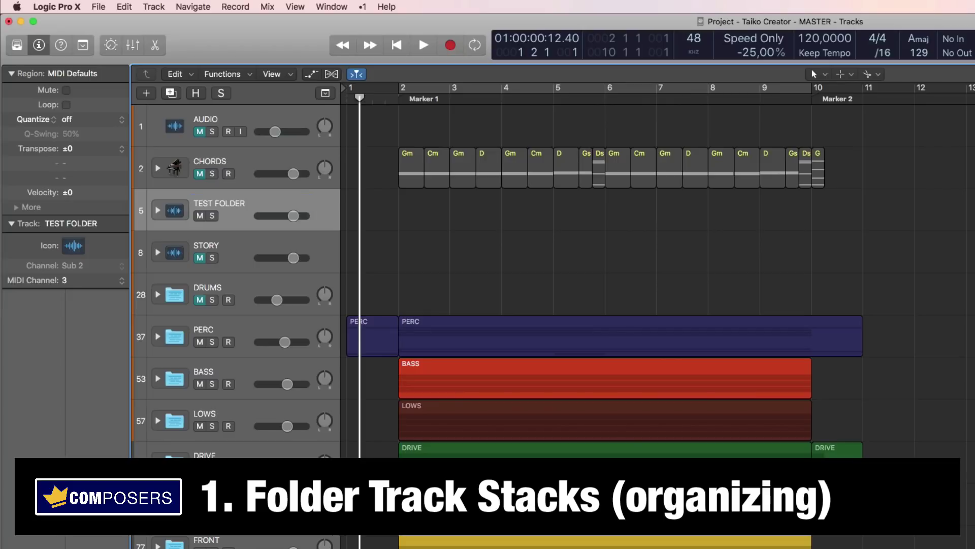
click(158, 211)
click(238, 248)
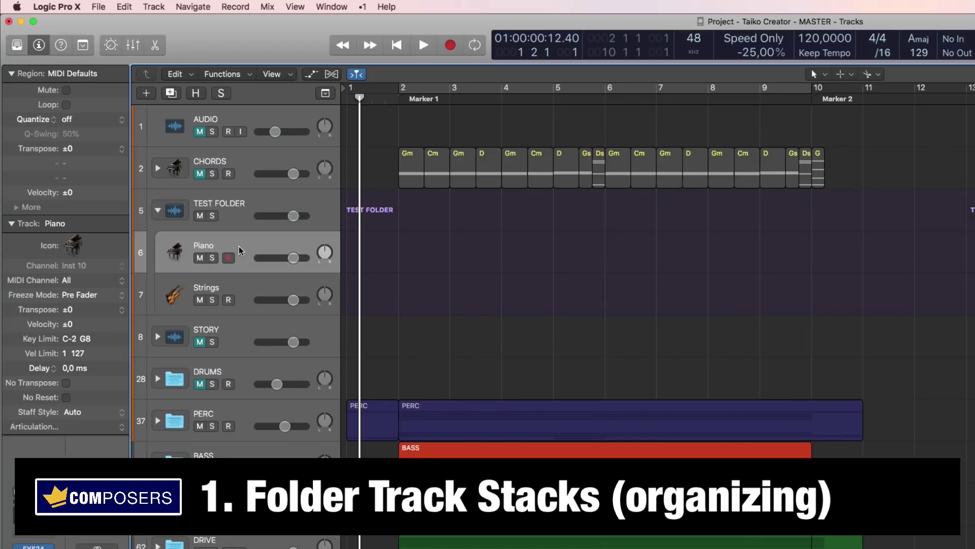
click(246, 287)
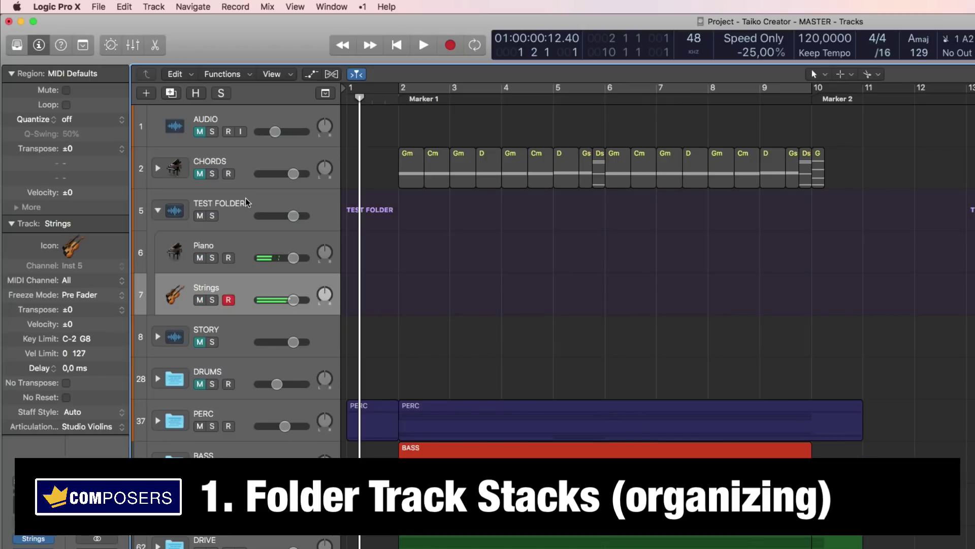
click(233, 218)
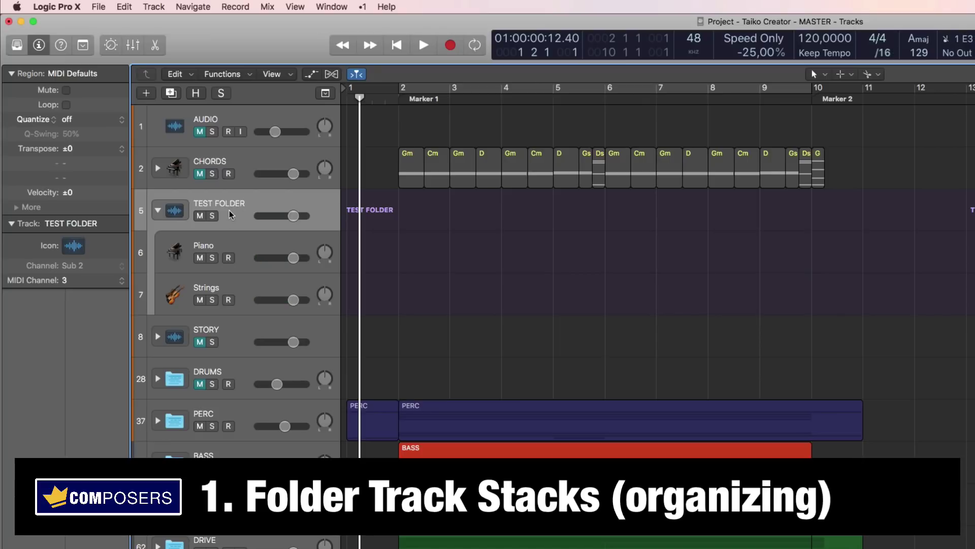
click(233, 236)
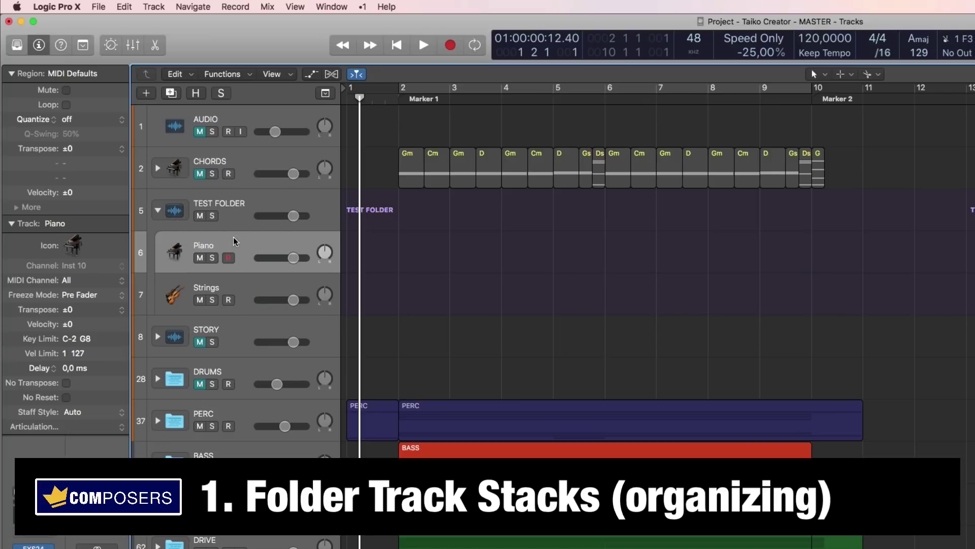
click(247, 280)
click(246, 211)
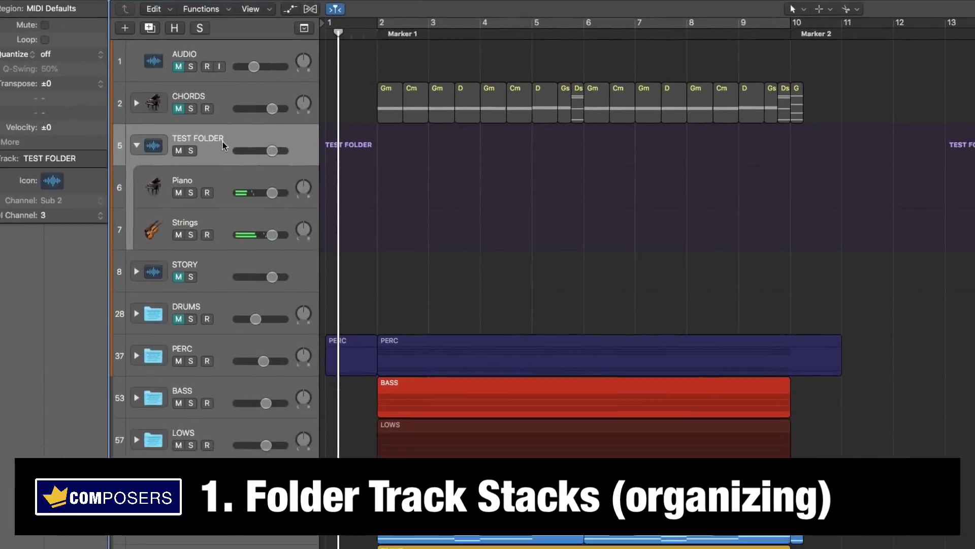
key(x)
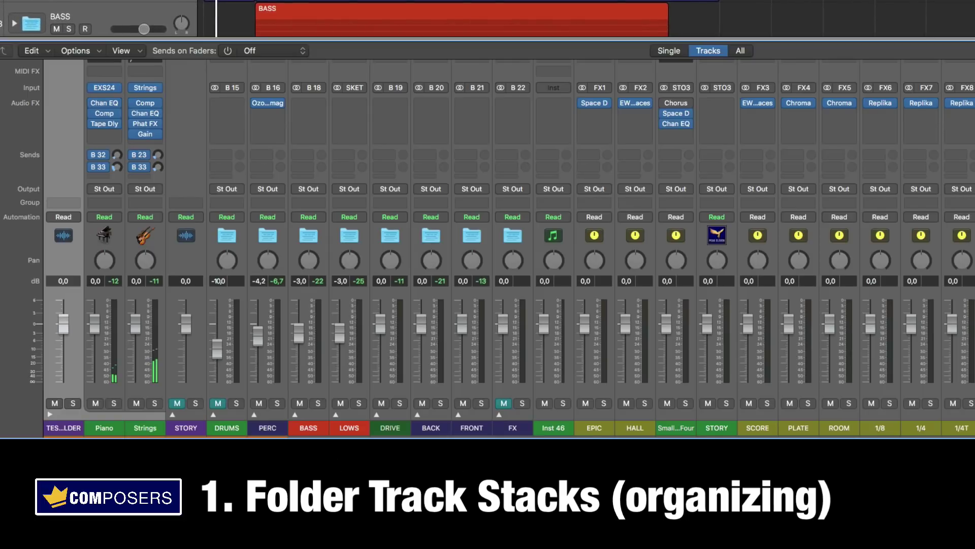
click(51, 413)
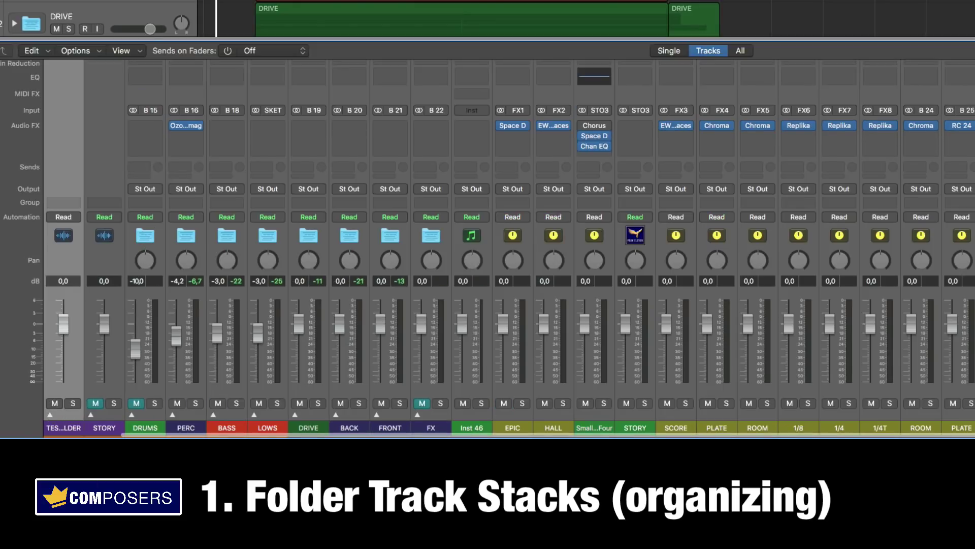
click(51, 414)
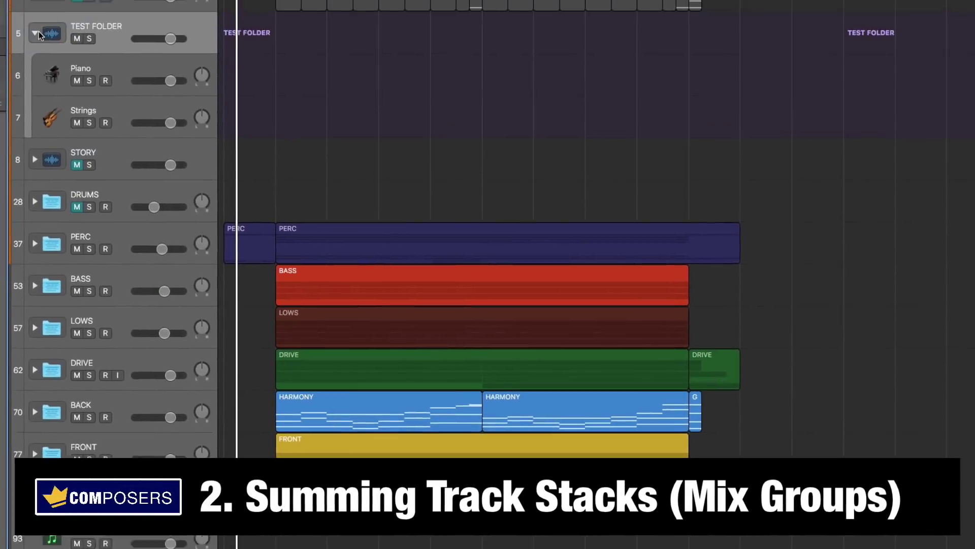
- Collapse TEST FOLDER and expand the DRIVE folder stack
click(37, 45)
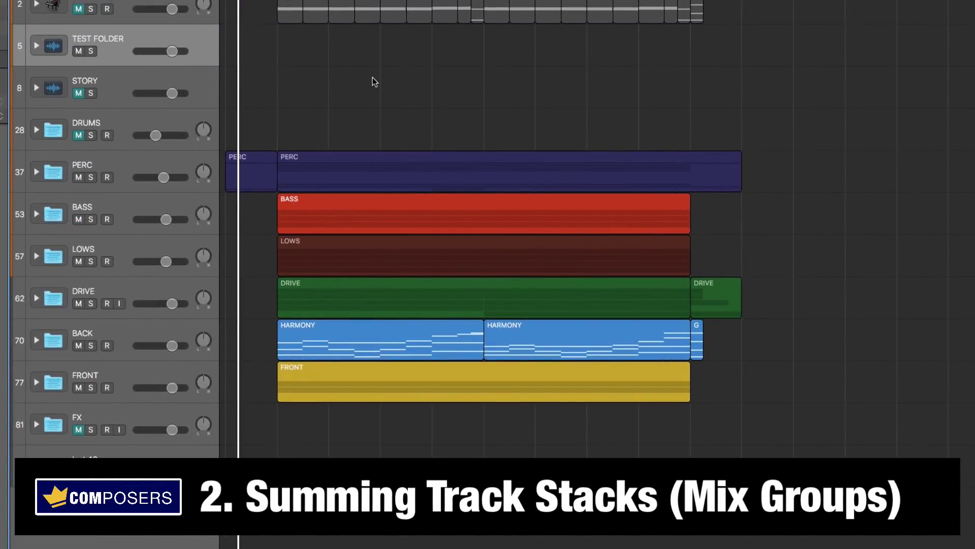
click(123, 167)
click(124, 212)
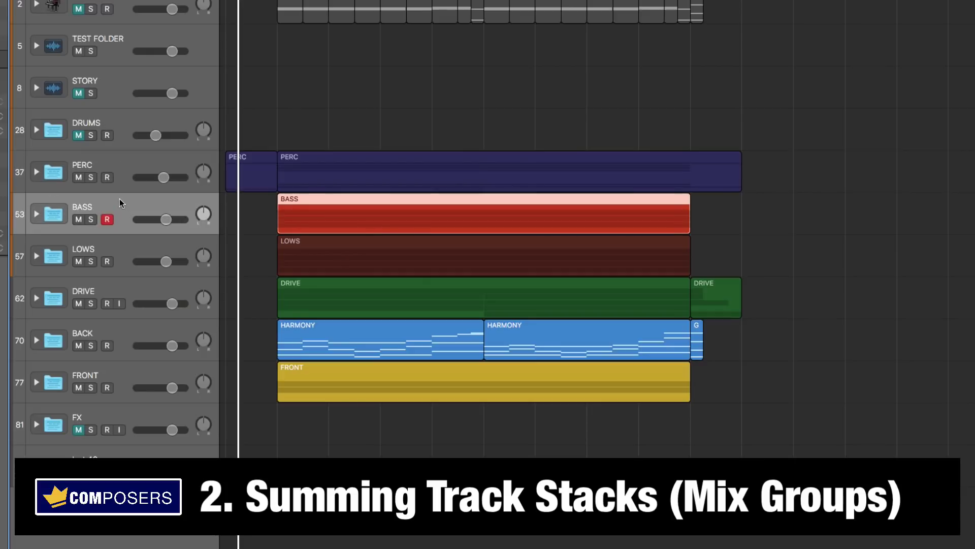
click(123, 249)
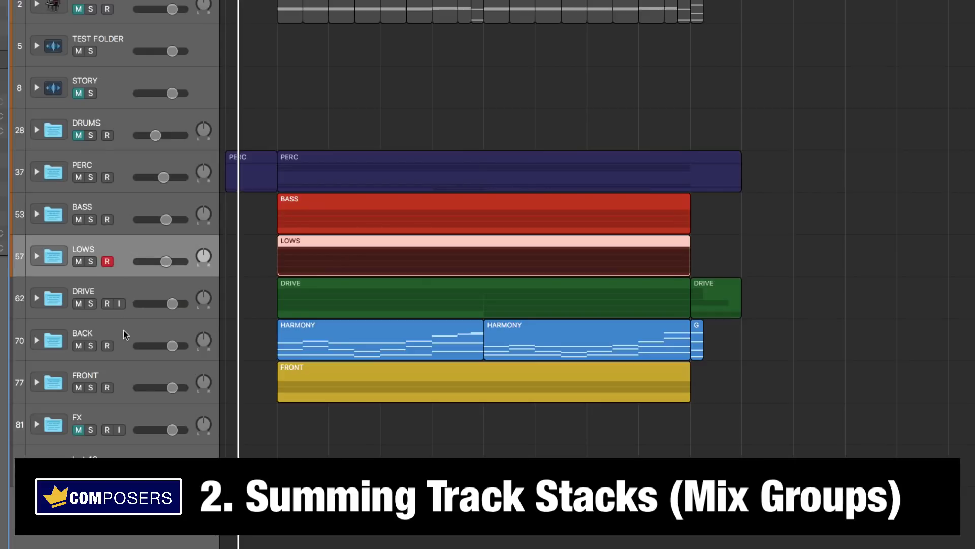
click(122, 288)
click(36, 298)
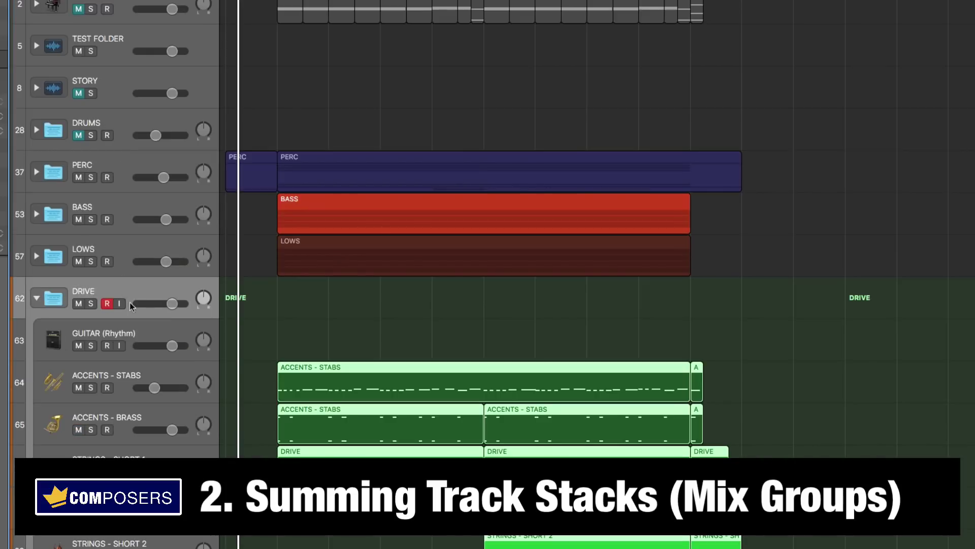
scroll(198, 305, down, 1)
scroll(197, 306, down, 3)
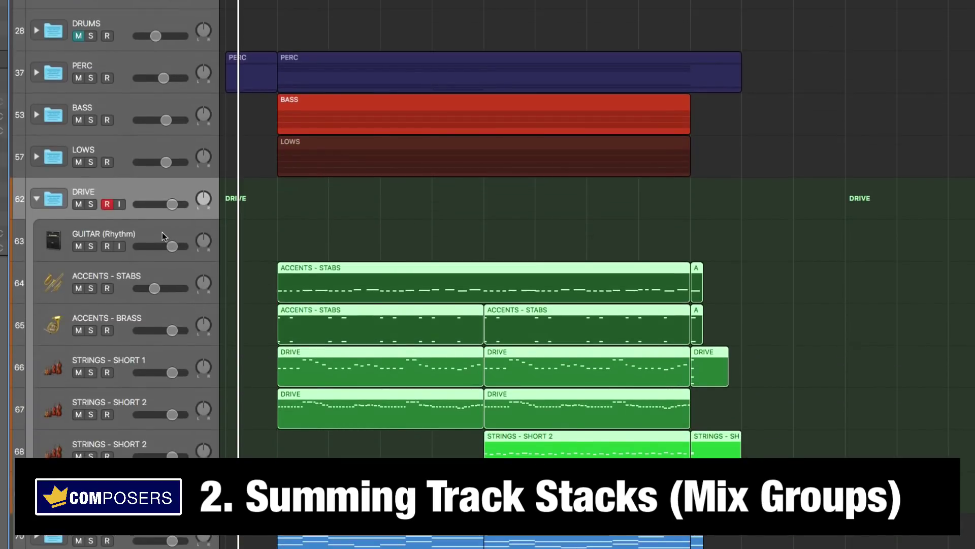
- Select GUITAR (Rhythm), then the DRIVE stack, and bring up the mixer
click(115, 222)
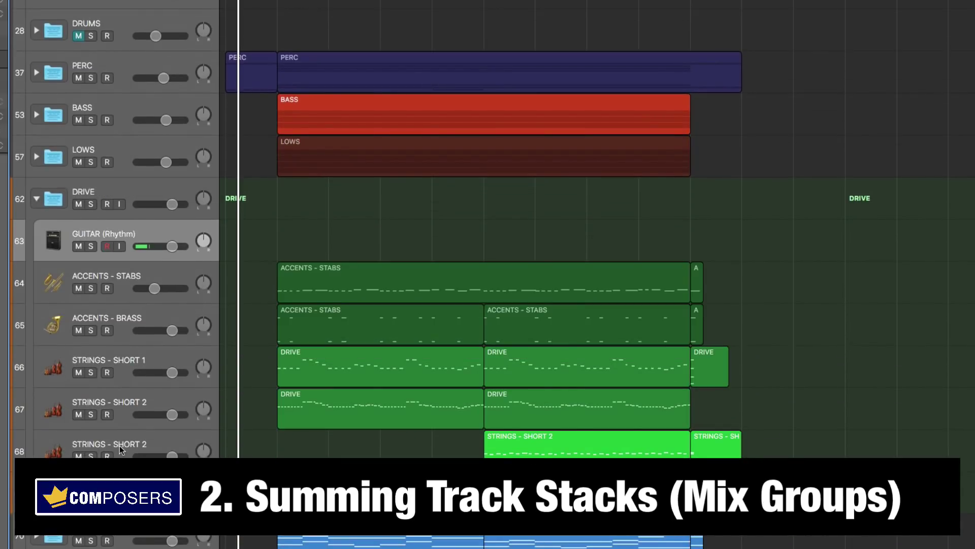
click(133, 190)
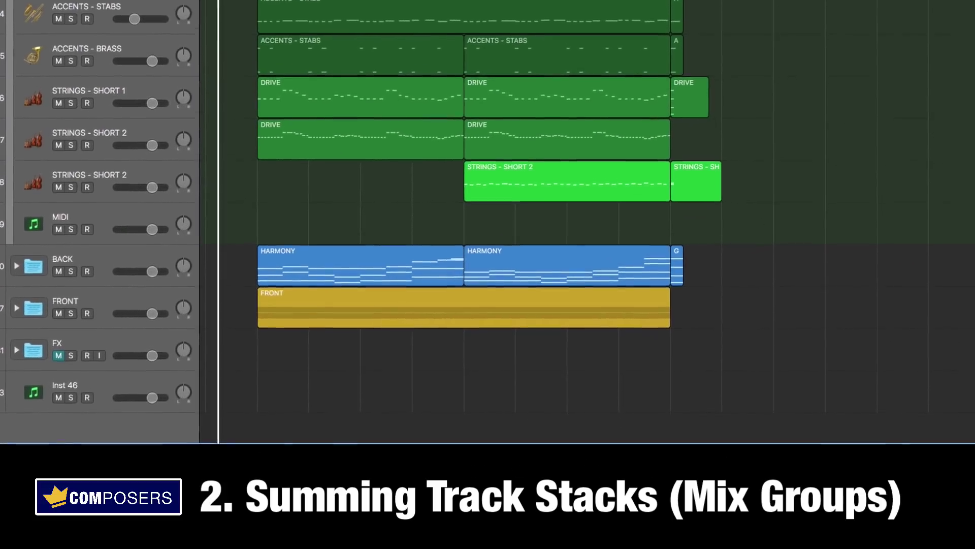
key(x)
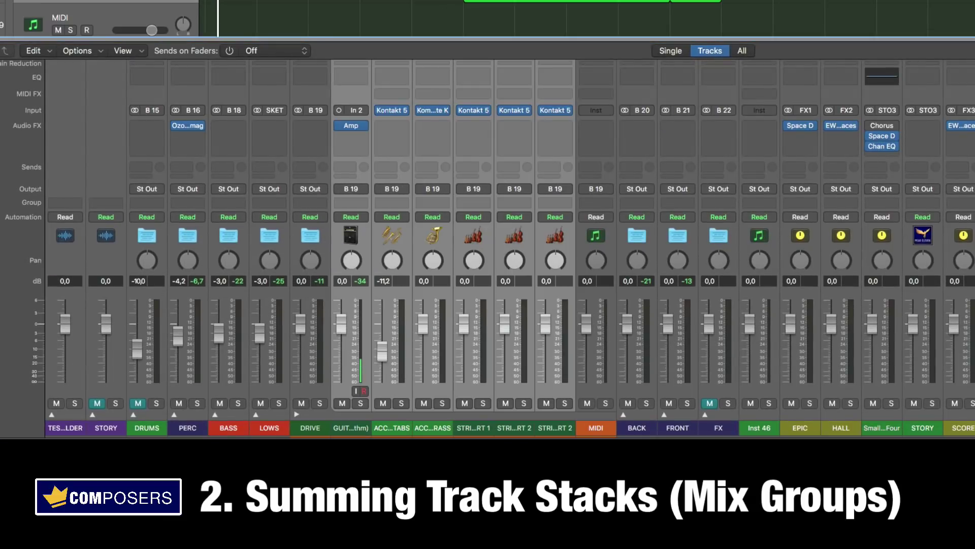
- Select the DRIVE channel strip in the mixer
click(310, 427)
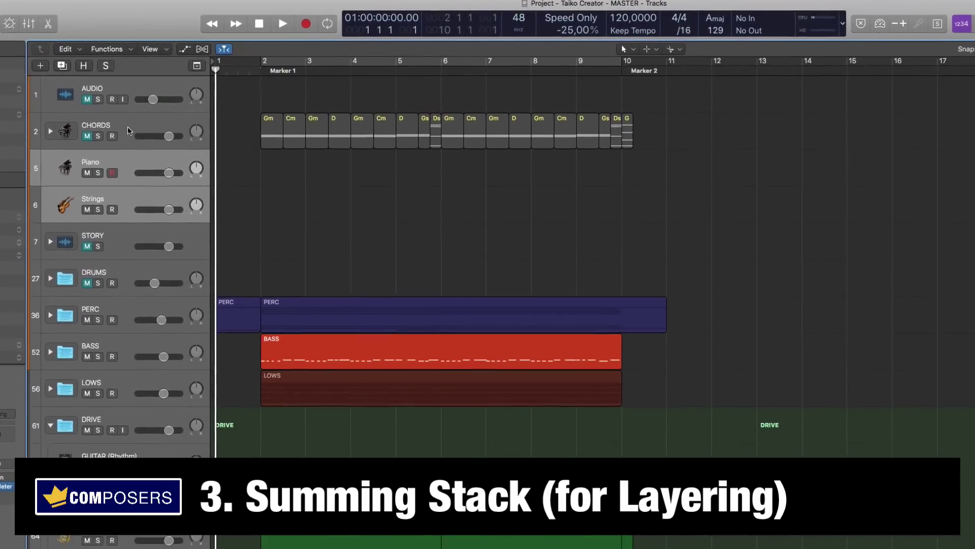
- Select Piano and Strings and create a summing stack, Sum 35, from them
click(119, 208)
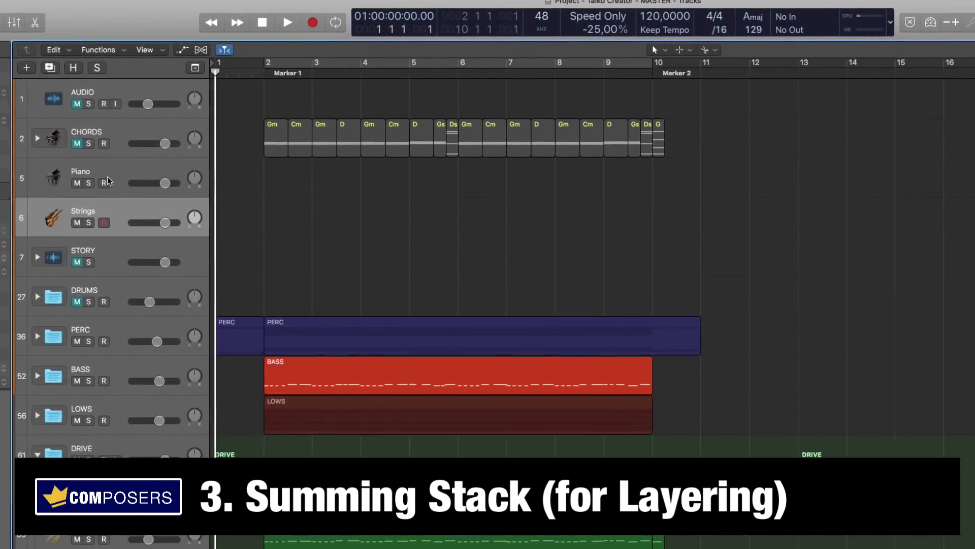
click(111, 173)
shift+click(112, 212)
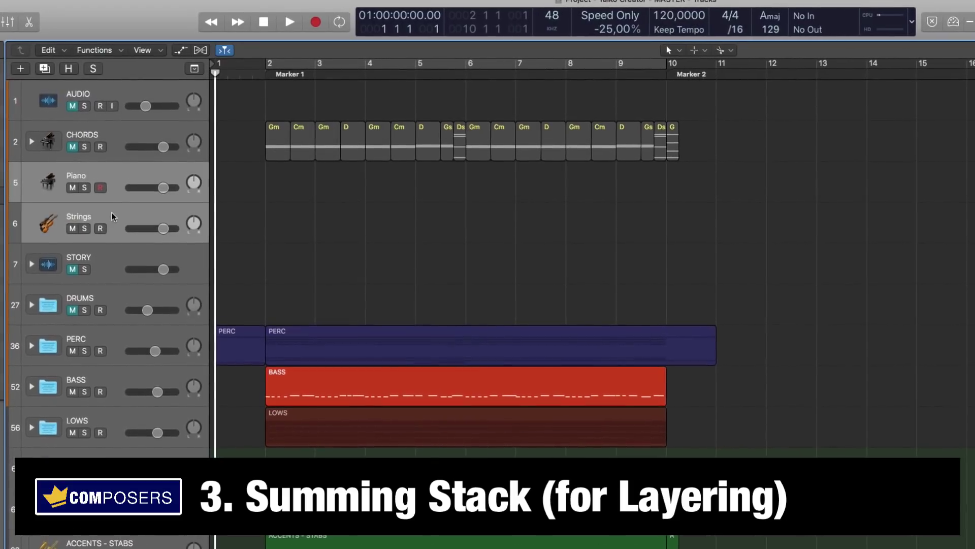
right_click(118, 178)
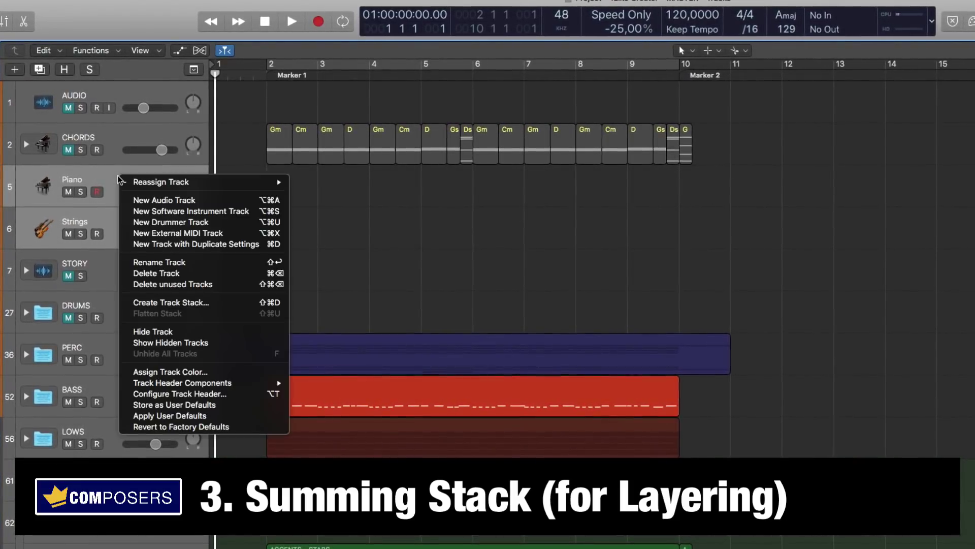
click(194, 303)
click(742, 96)
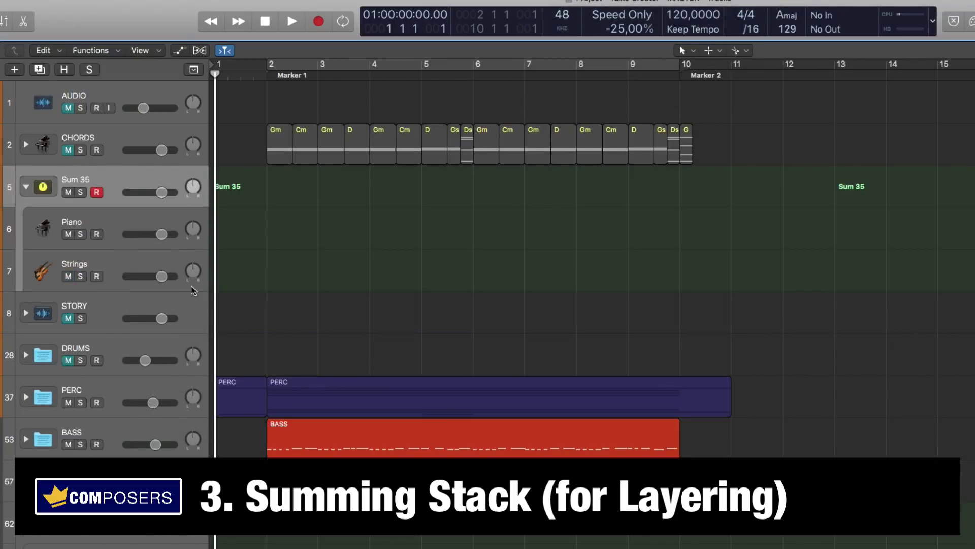
- Toggle the mixer, select Piano, Strings and Sum 35, then collapse Sum 35
key(x)
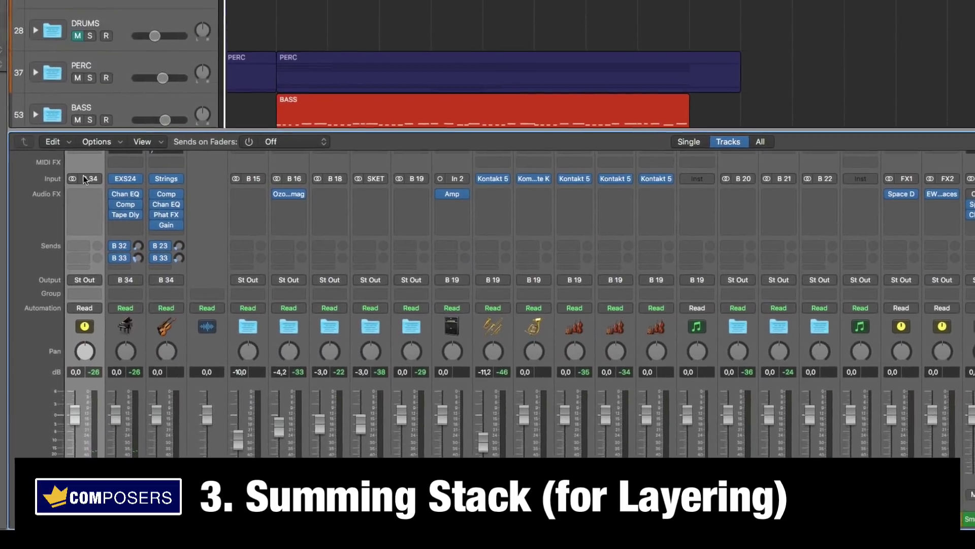
key(x)
click(108, 229)
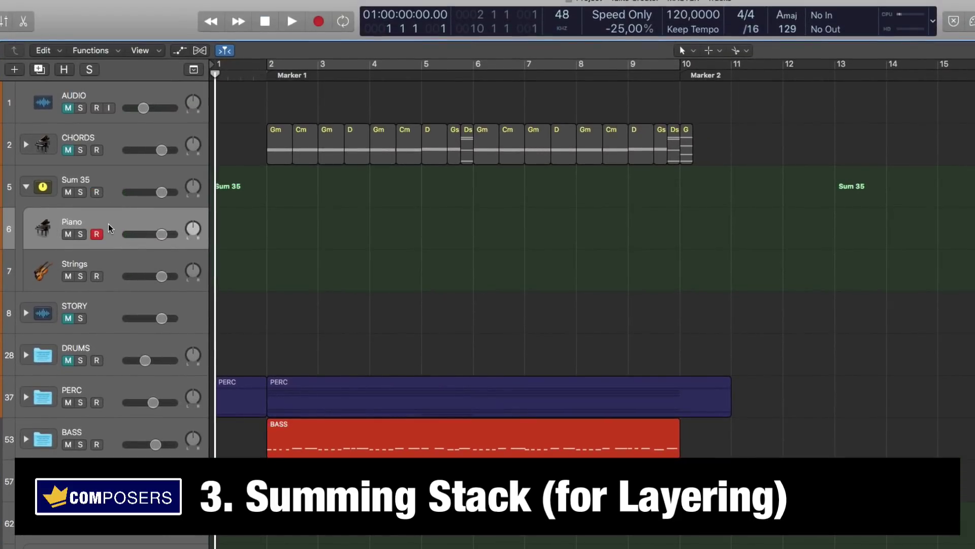
click(114, 258)
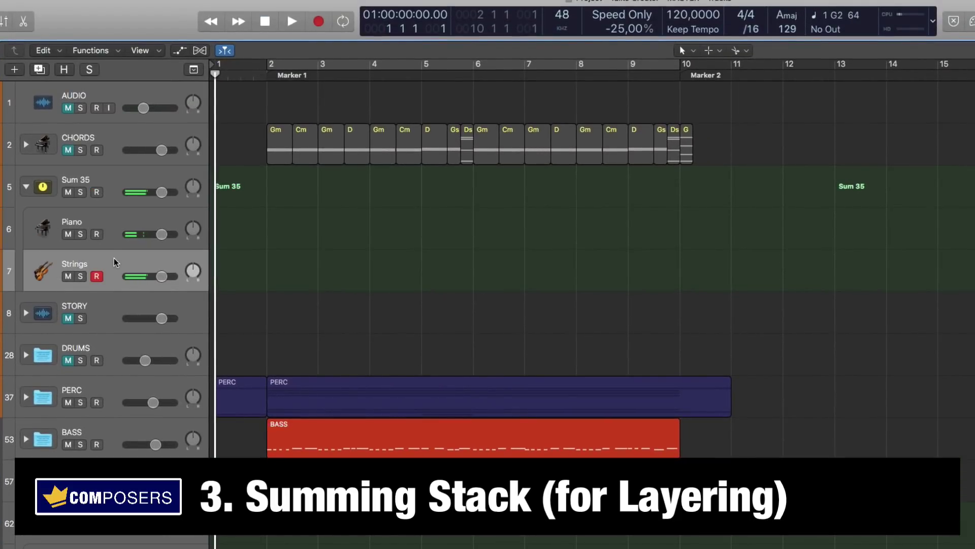
click(113, 178)
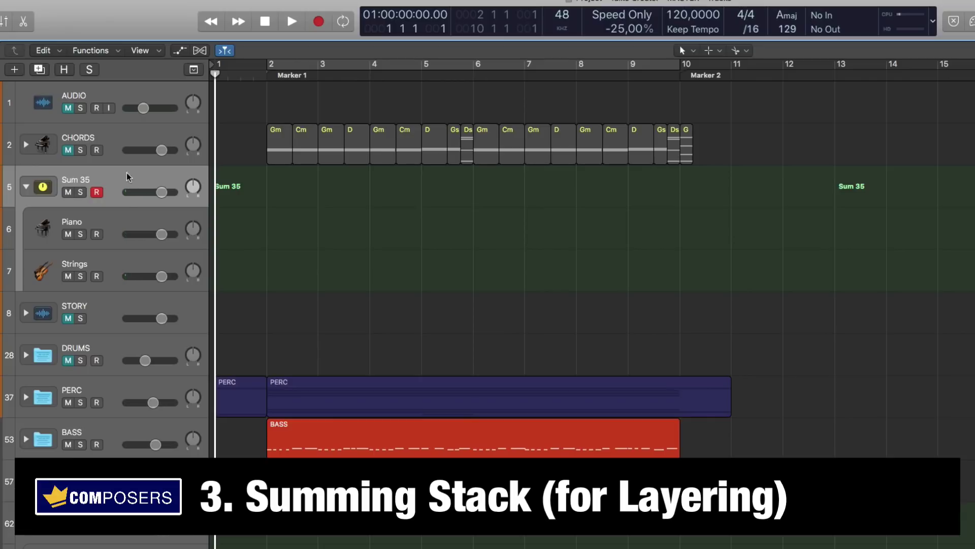
click(26, 186)
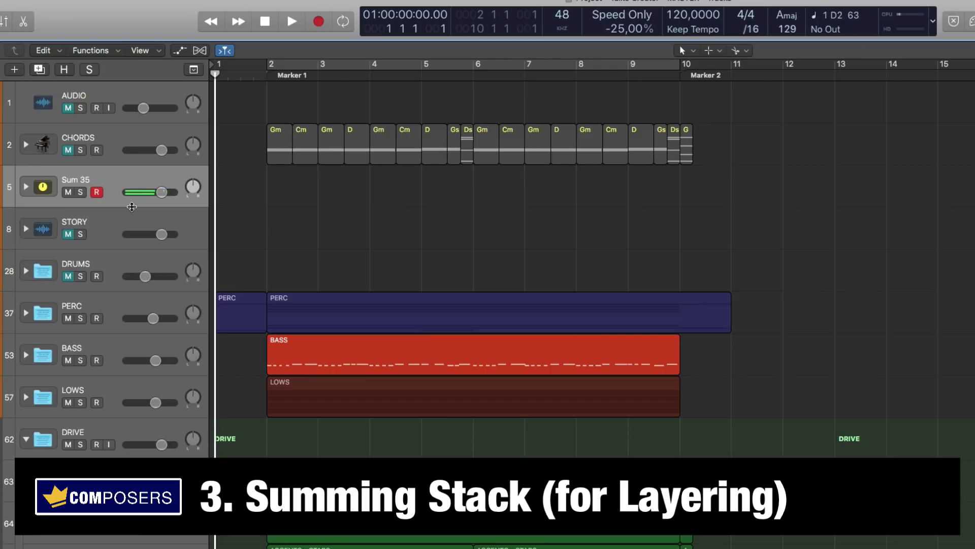
- Expand and re-collapse Sum 35, then open the BASS folder stack
click(25, 187)
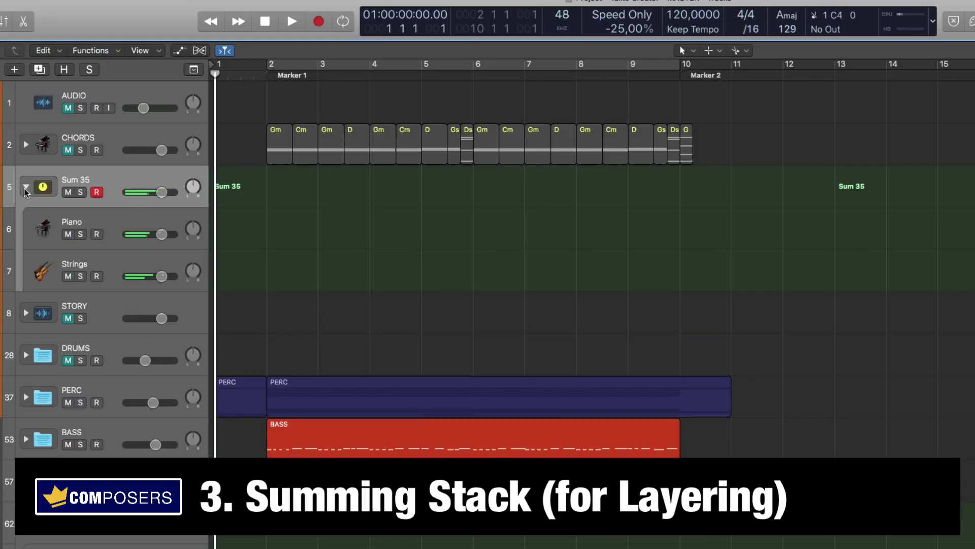
click(25, 187)
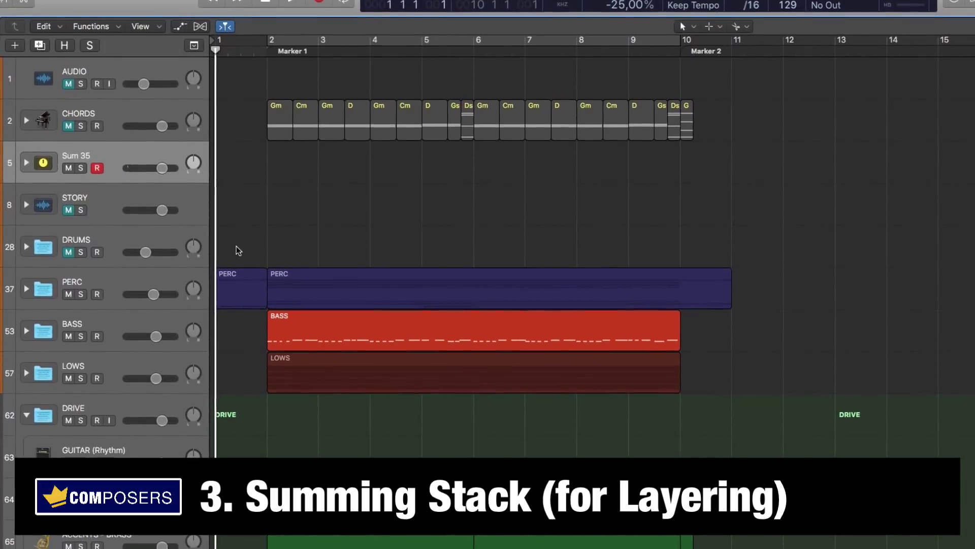
click(89, 326)
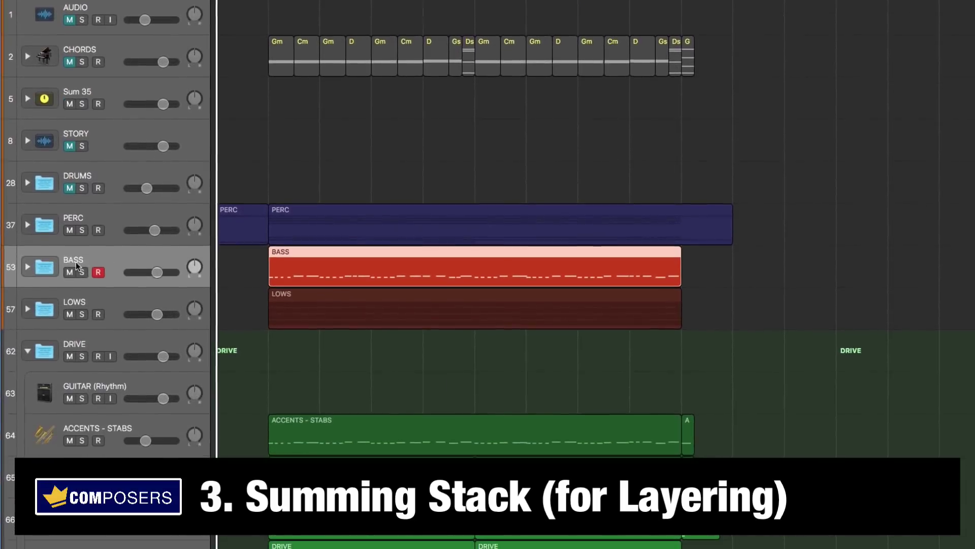
click(27, 268)
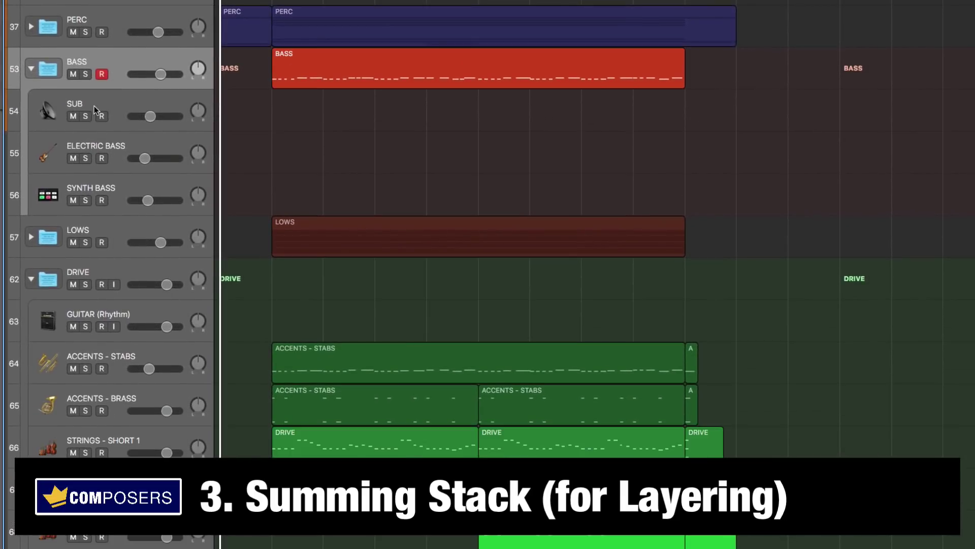
- Select SUB, ELECTRIC BASS and SYNTH BASS, then expand the LOWS folder stack
click(116, 109)
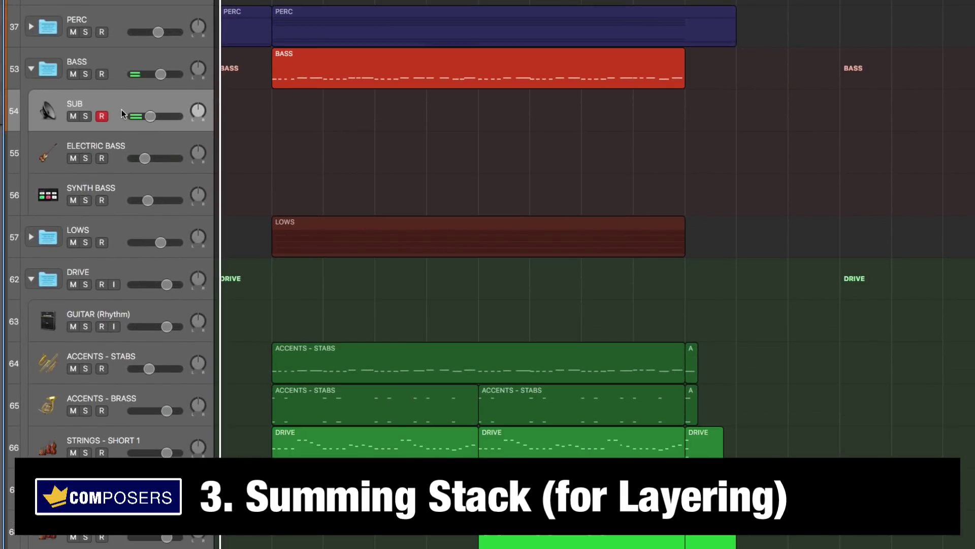
click(123, 142)
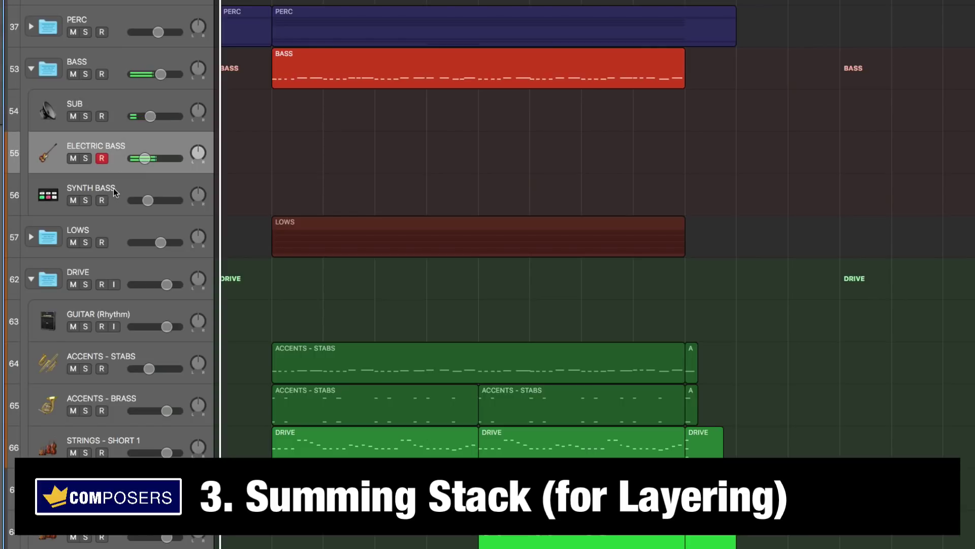
click(113, 188)
click(31, 237)
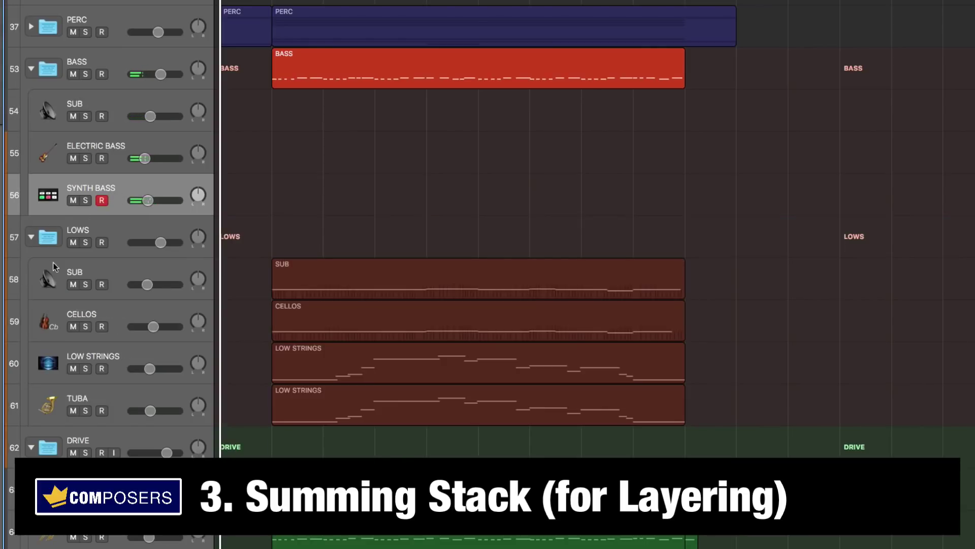
- Solo and play the LOWS stack, then unsolo and collapse it
click(86, 243)
key(space)
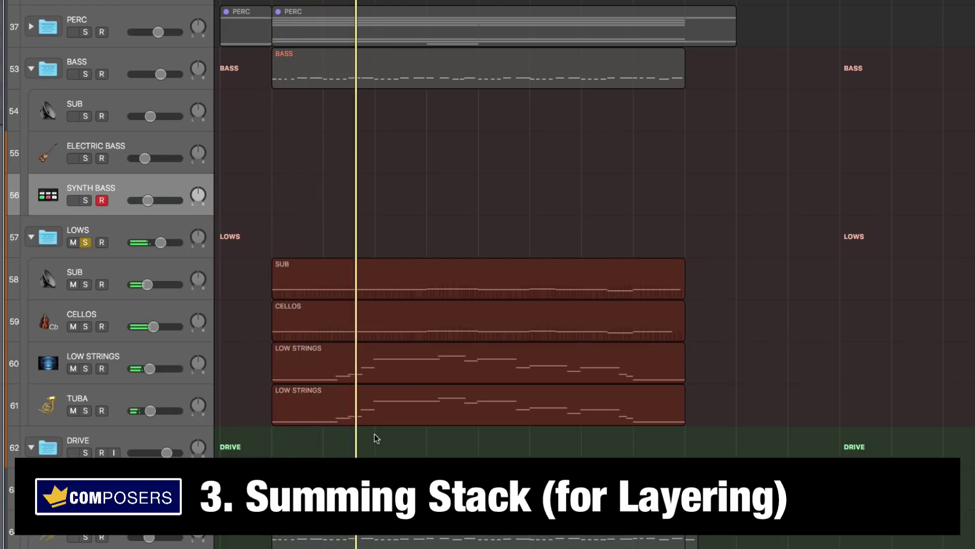
click(85, 243)
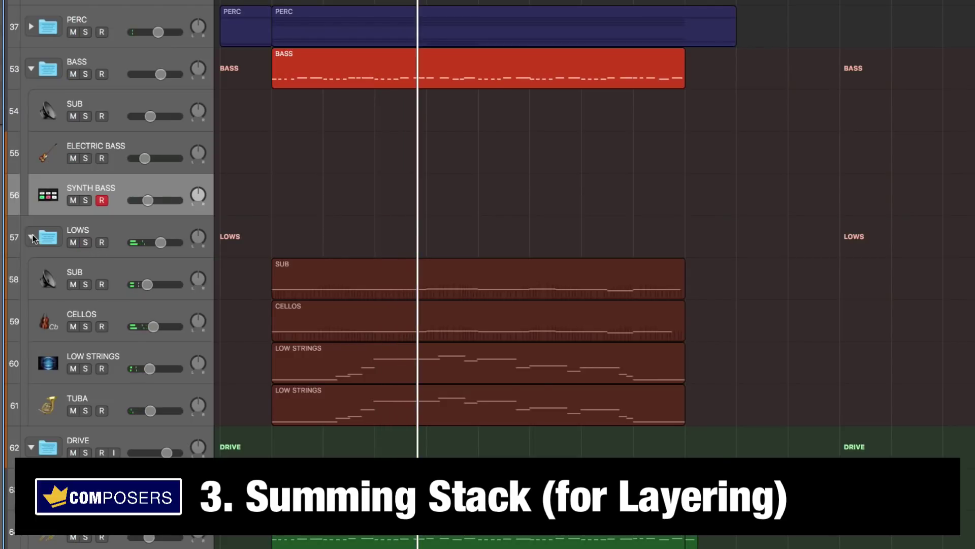
click(31, 238)
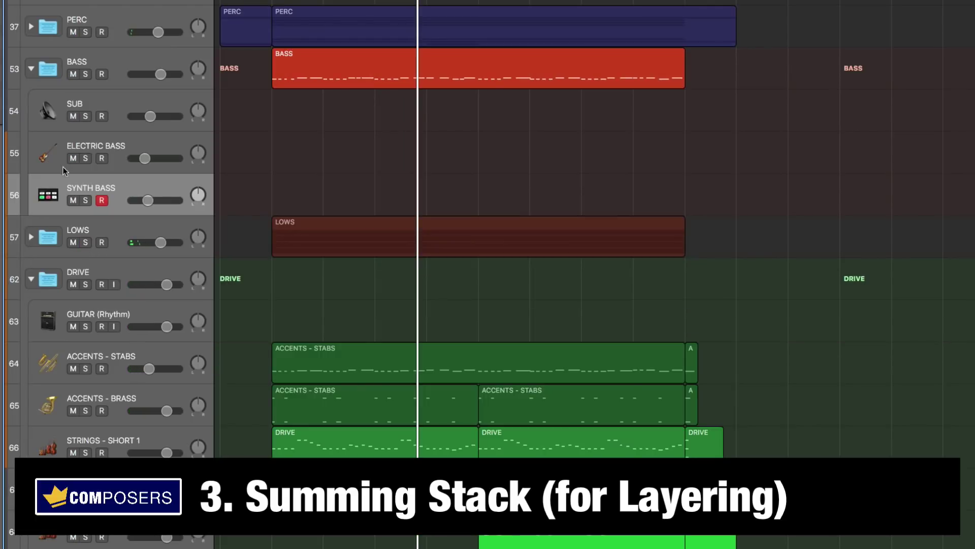
- Select BASS and SUB, collapse and reopen BASS, then solo and play it
click(119, 62)
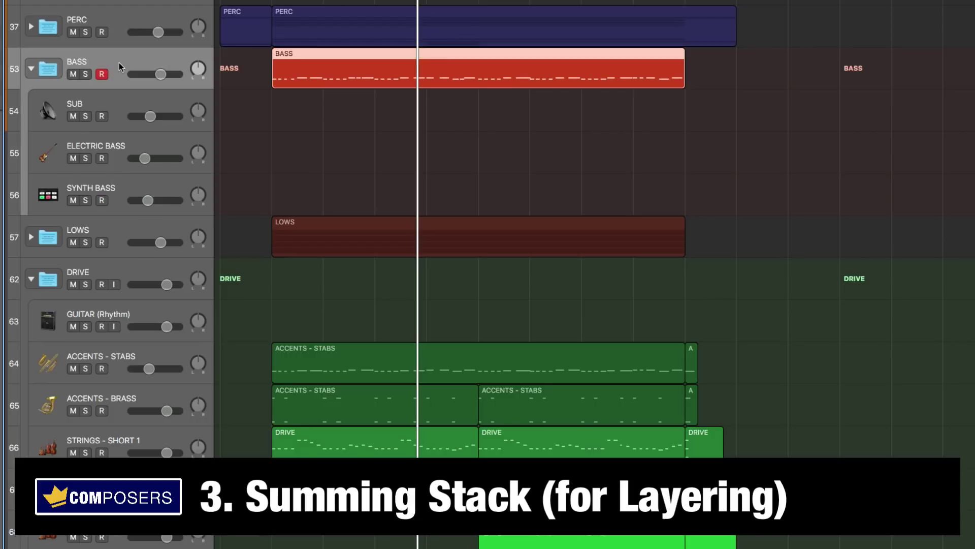
click(114, 107)
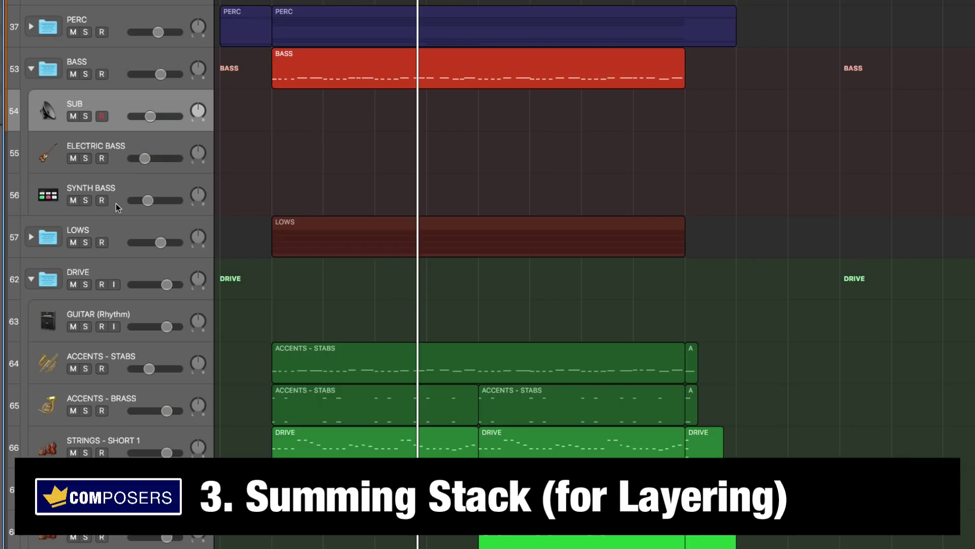
click(113, 64)
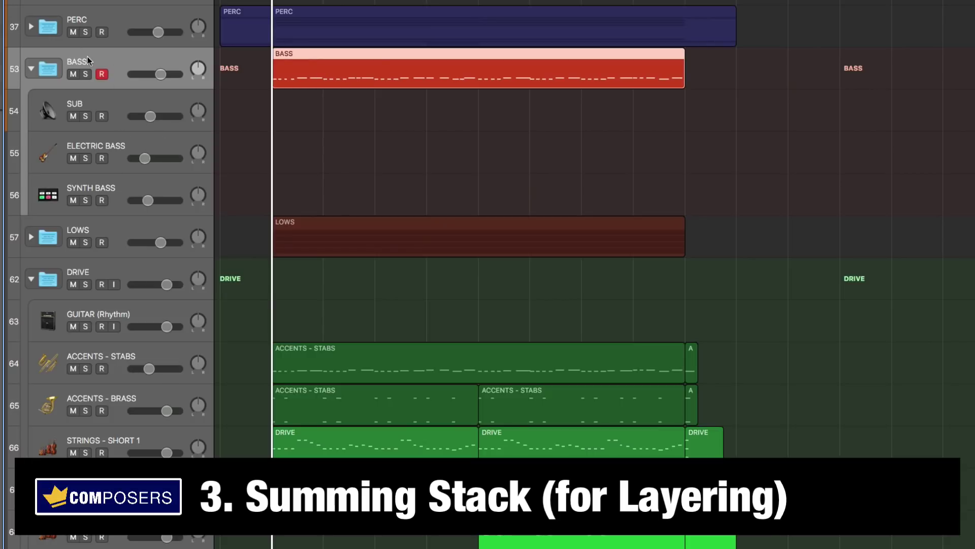
click(31, 68)
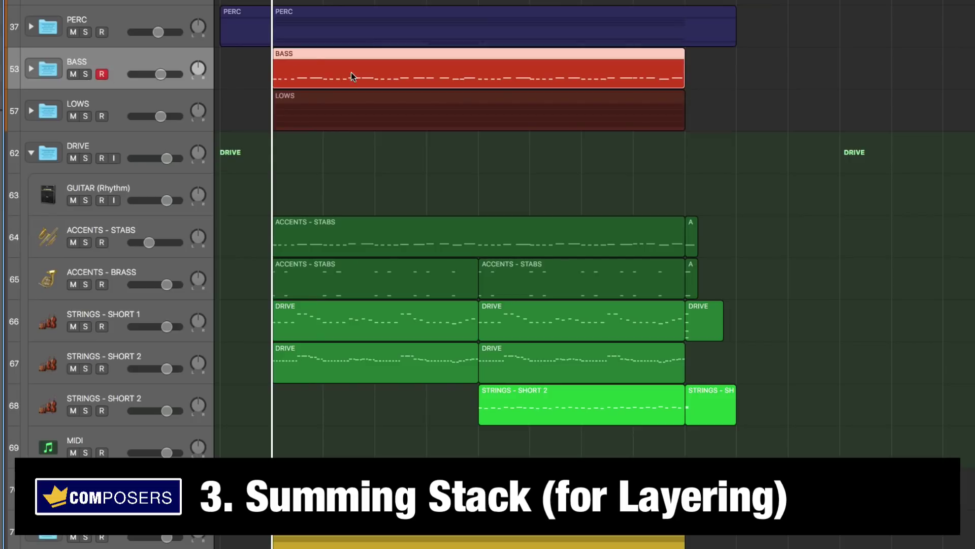
click(31, 68)
click(85, 75)
key(space)
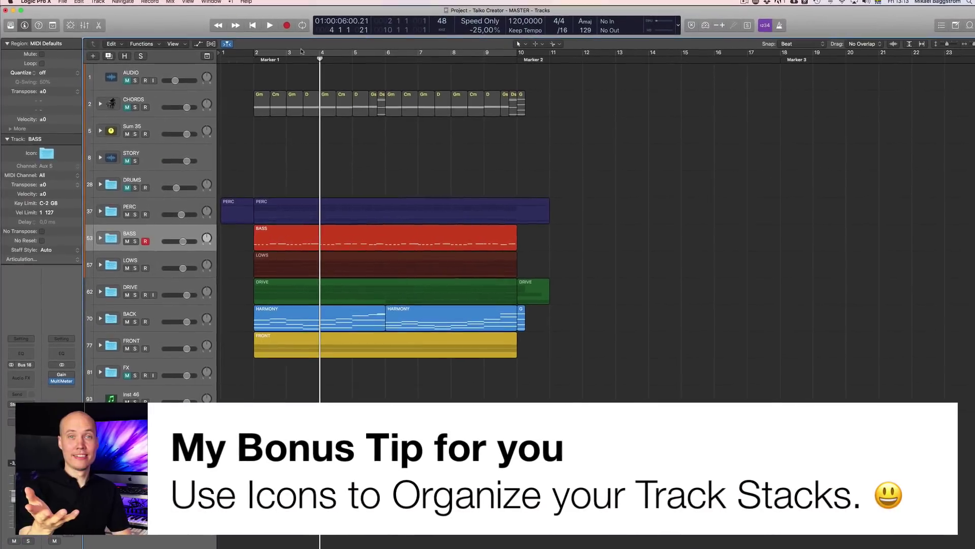
- Move the playhead back near the start and expand then collapse Sum 35
drag(319, 58, 248, 56)
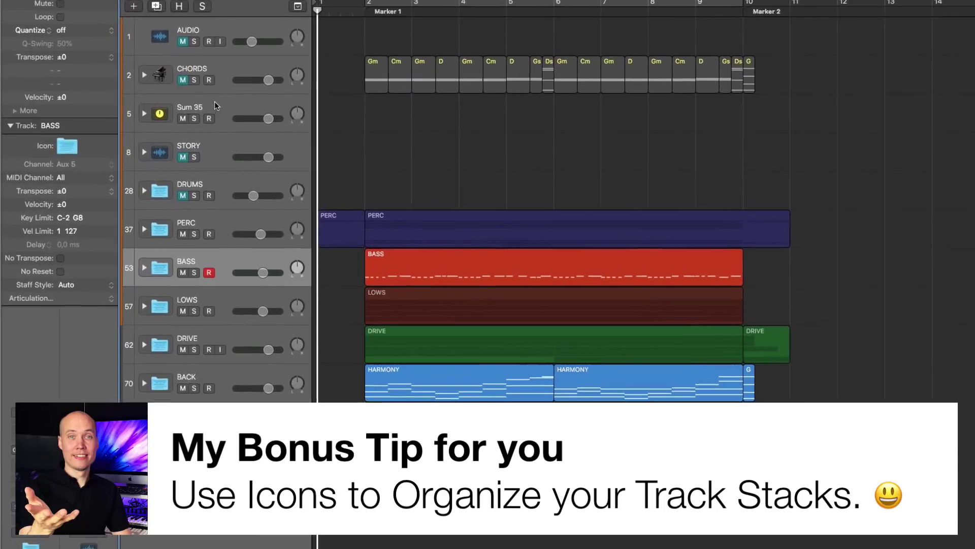
click(212, 108)
click(143, 114)
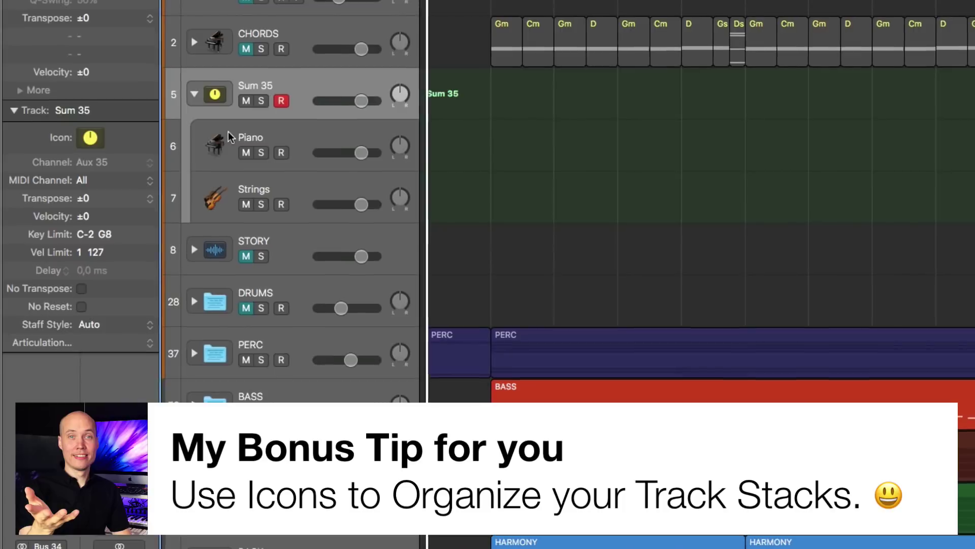
click(198, 92)
- Select and toggle the DRUMS folder stack, then open its track icon picker
click(228, 208)
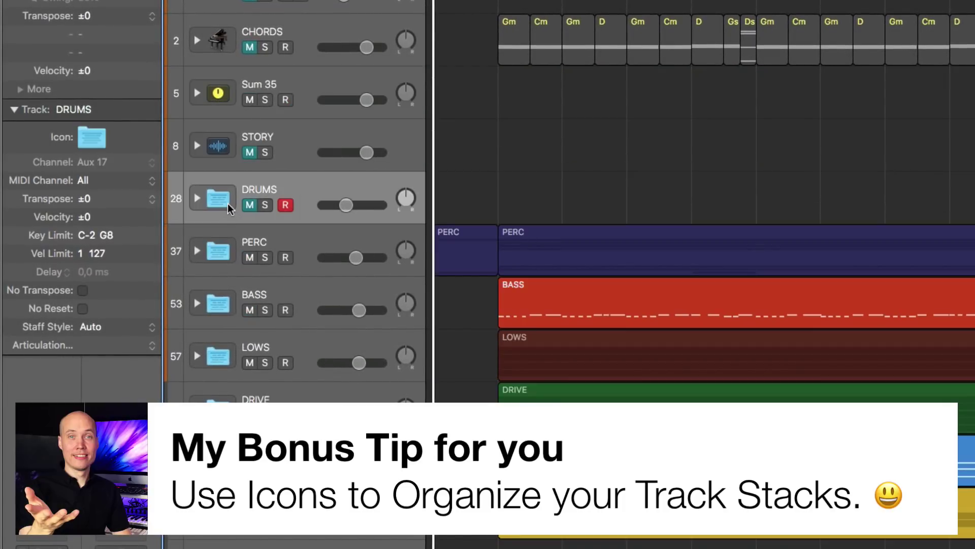
click(198, 198)
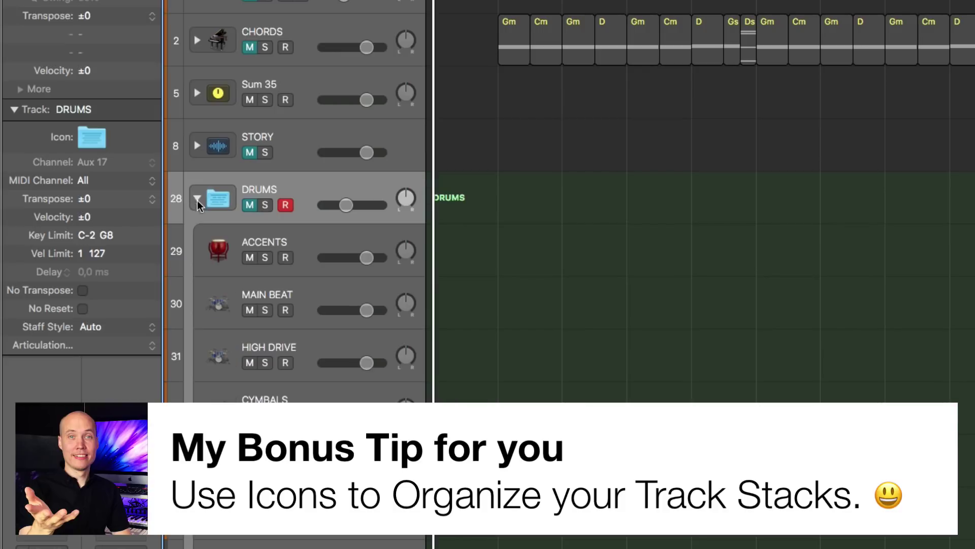
click(197, 197)
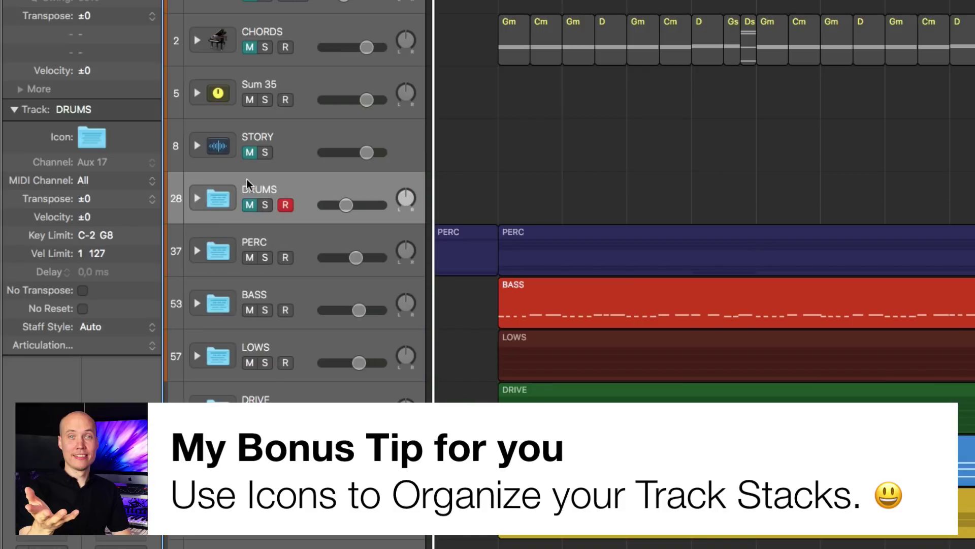
click(197, 198)
click(197, 199)
click(218, 200)
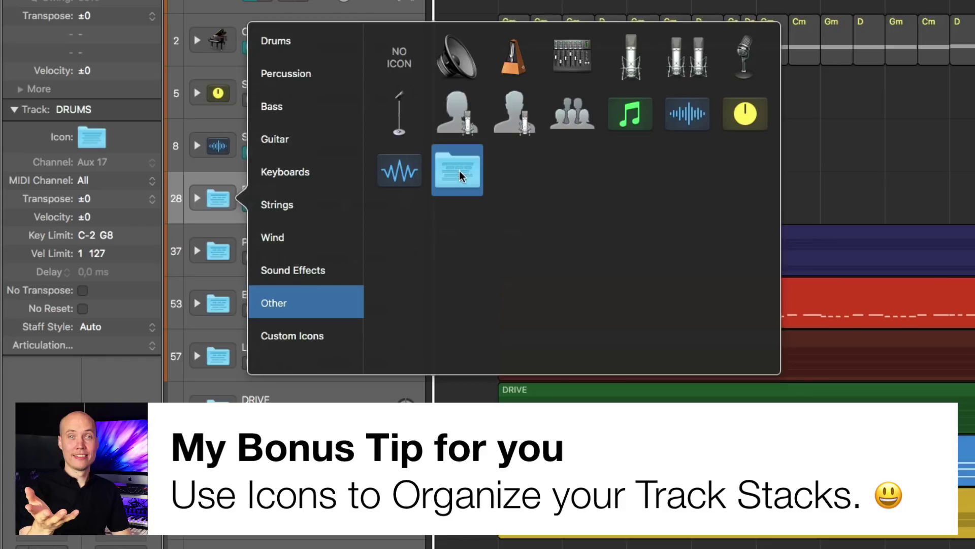
- Close the DRUMS icon picker, keeping its folder icon, and show icon choices for PERC
click(473, 162)
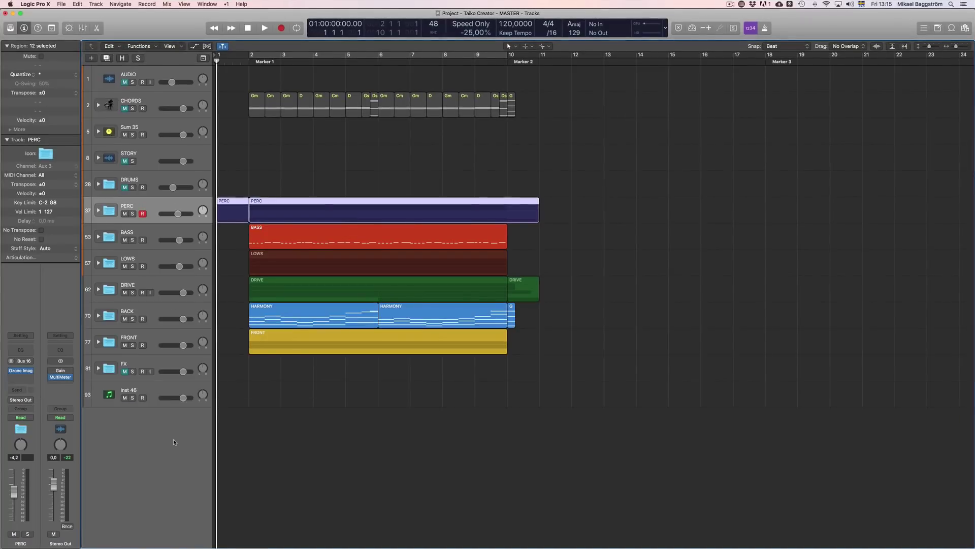
click(109, 211)
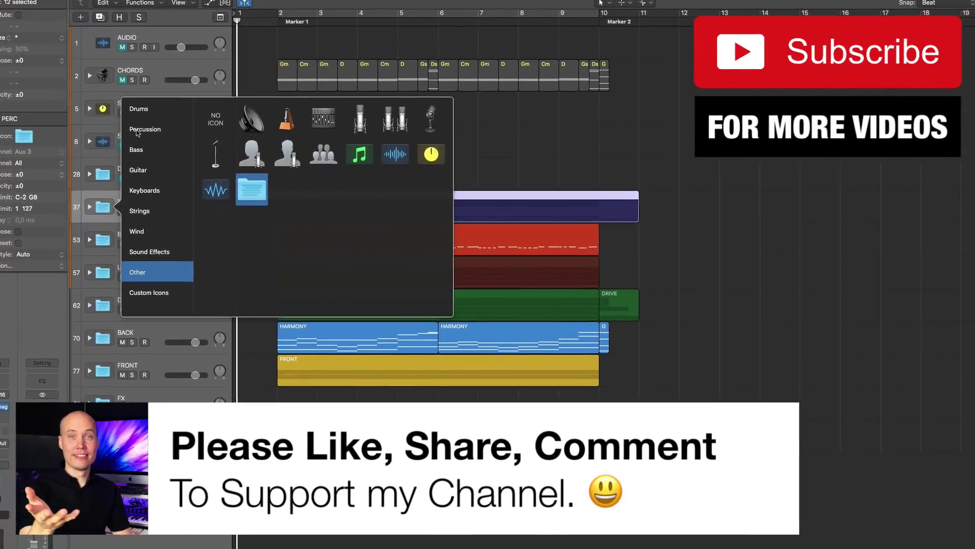
- Give PERC the red drum kit icon and BASS the red bass guitar icon, then collapse BASS
click(139, 109)
click(322, 119)
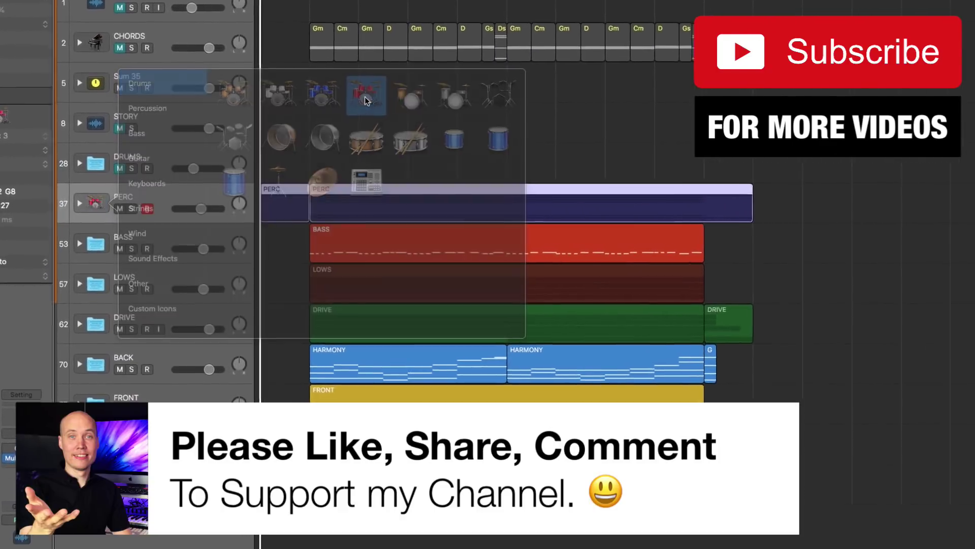
click(99, 246)
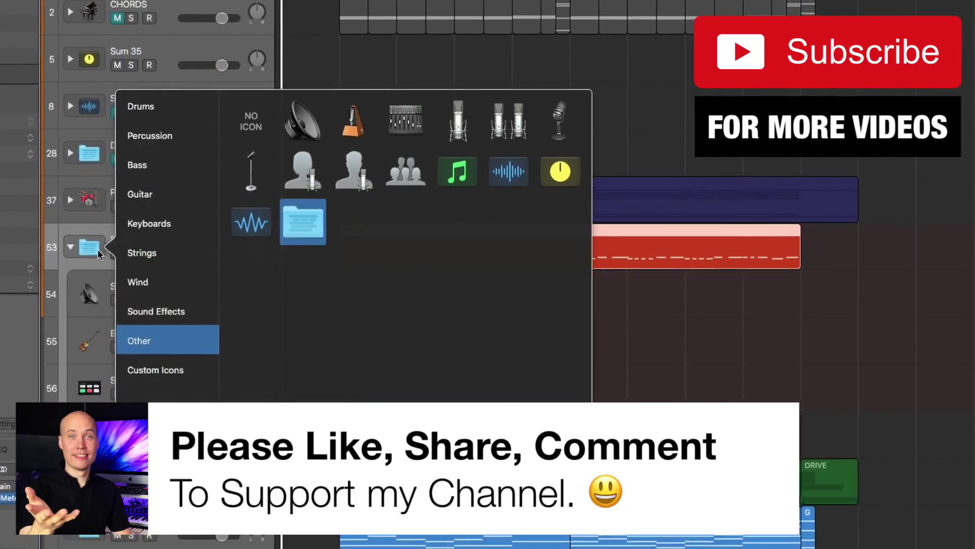
click(153, 166)
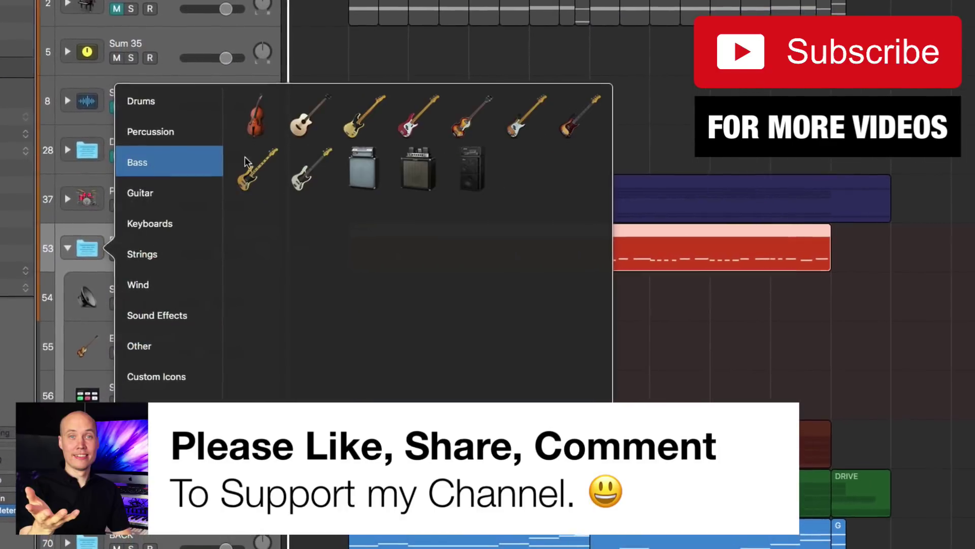
click(407, 113)
click(65, 249)
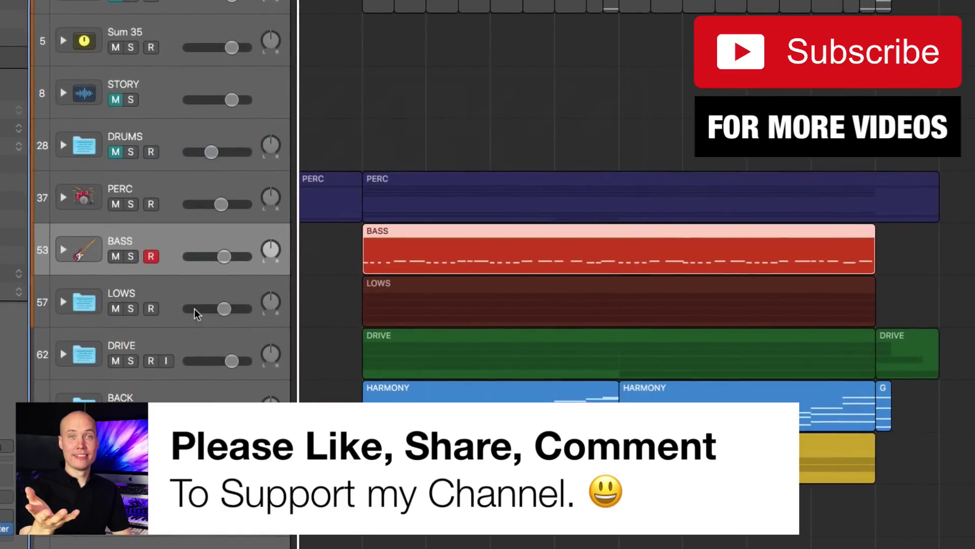